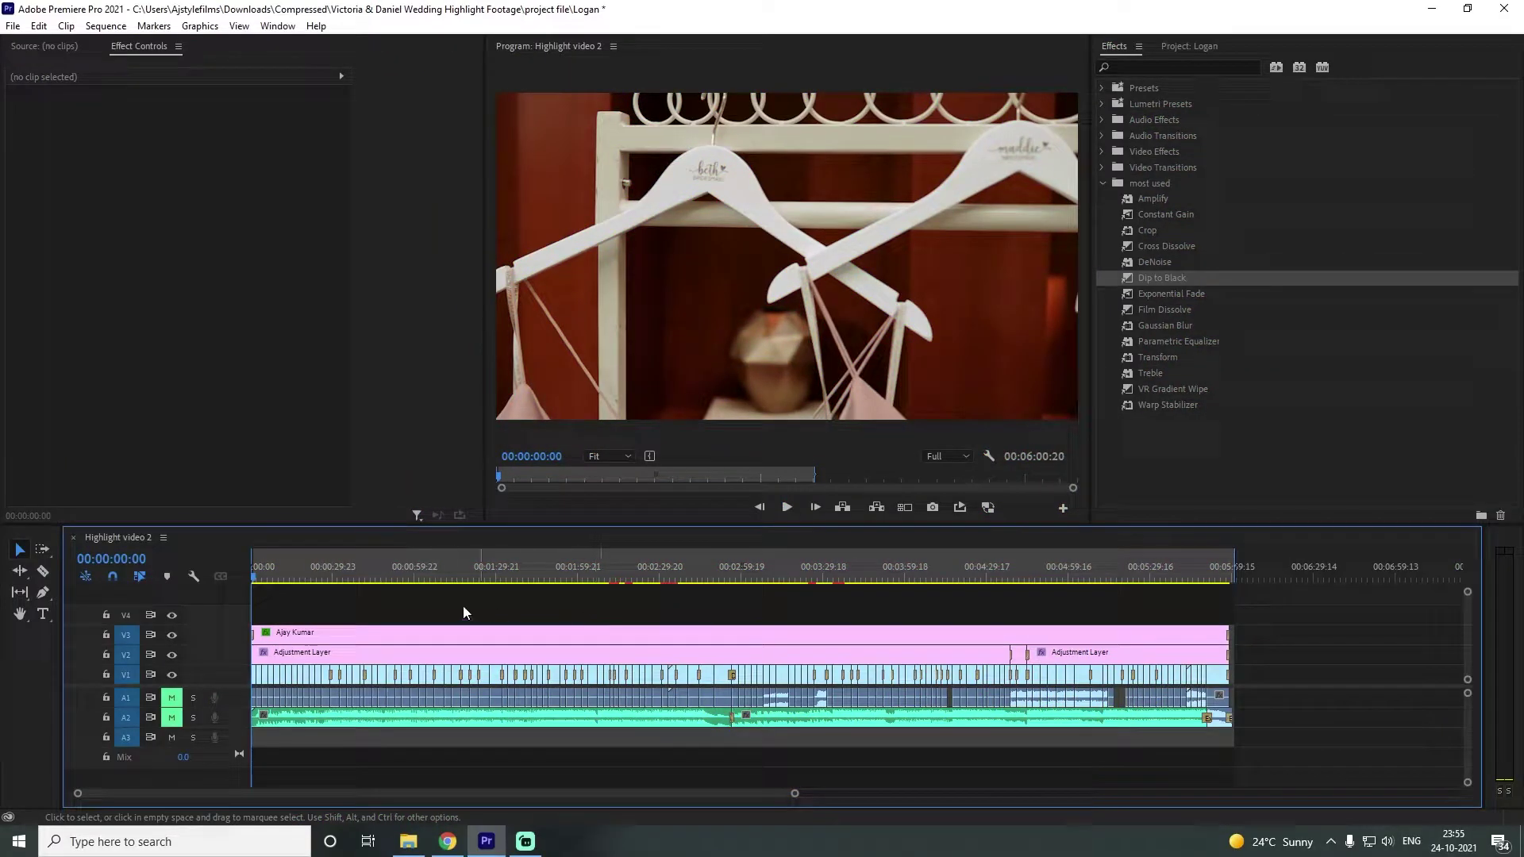
Step: Place the playhead at 00:01:40:03 on the Highlight video 2 timeline and save the Logan project
{"action": "left_click", "coordinate": [523, 570]}
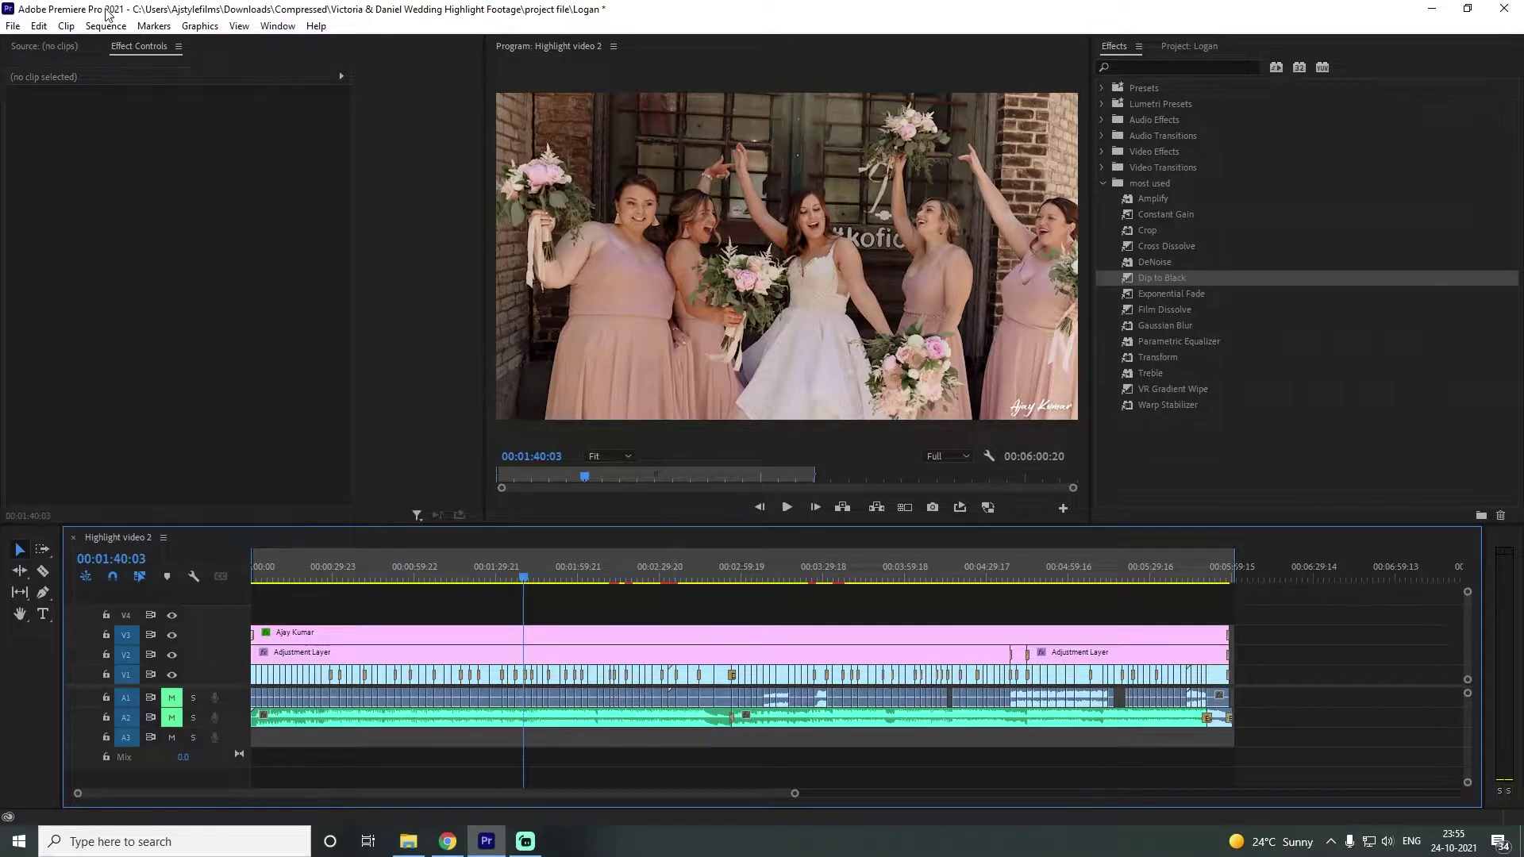
{"action": "left_click", "coordinate": [121, 29]}
{"action": "key", "text": "Escape"}
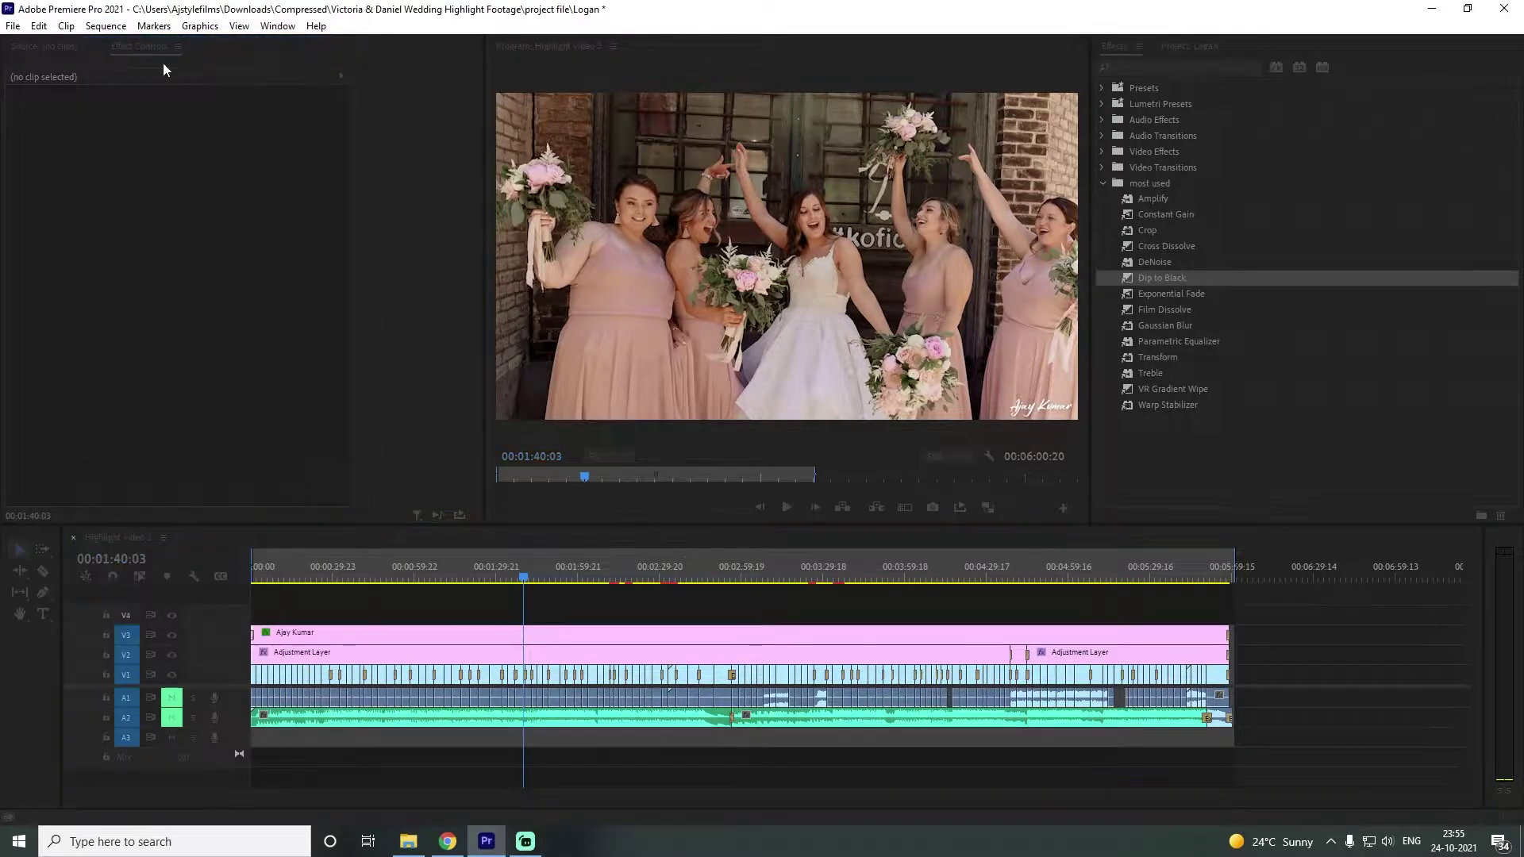
{"action": "key", "text": "ctrl+s"}
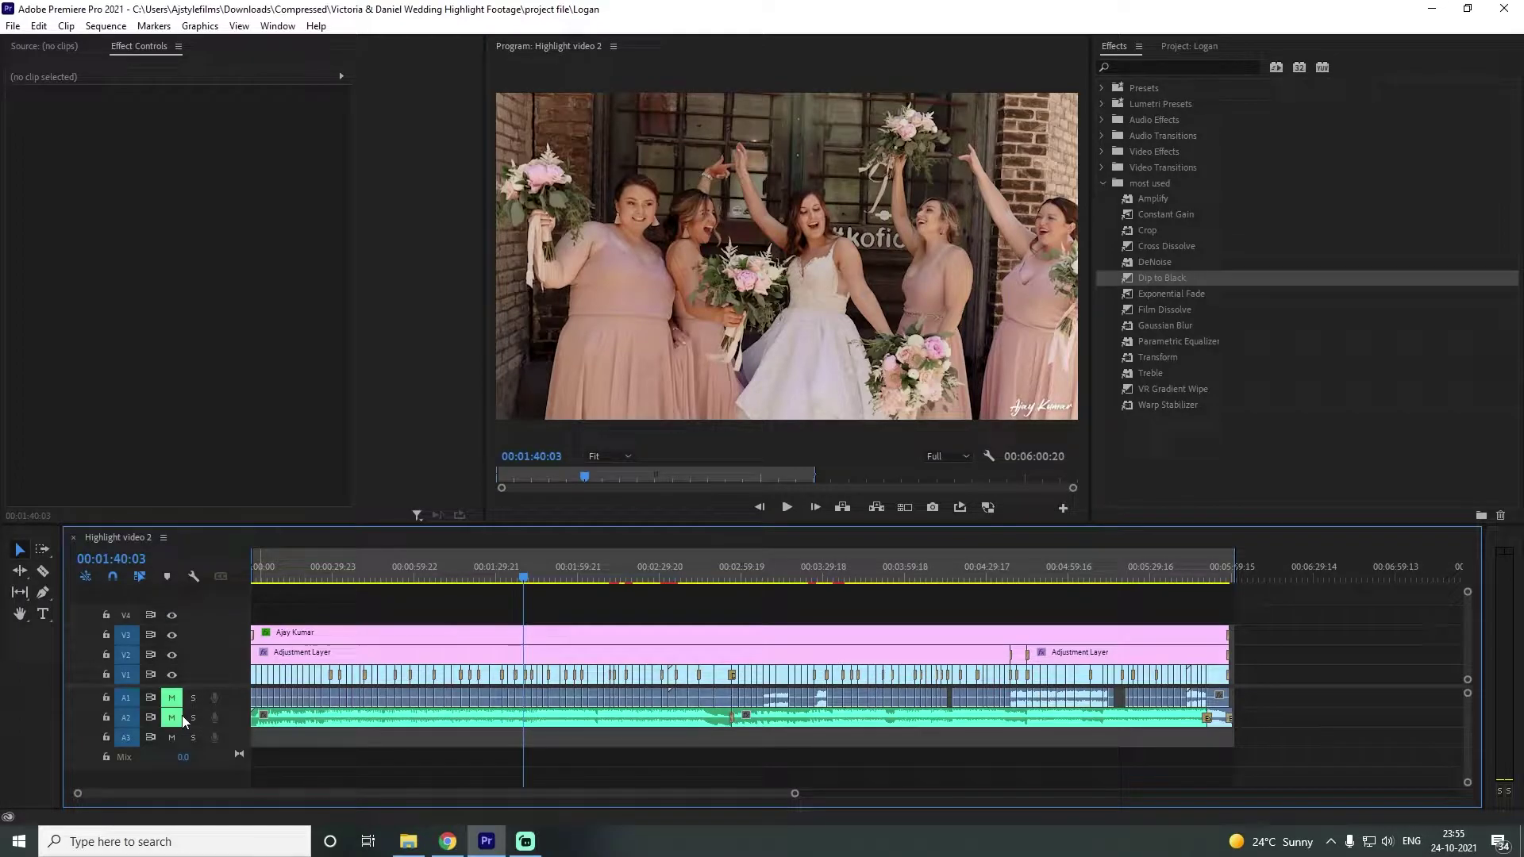
Step: Zoom the timeline out and open the Export Settings dialog for Highlight video 2 via File > Export > Media
{"action": "key", "text": "minus"}
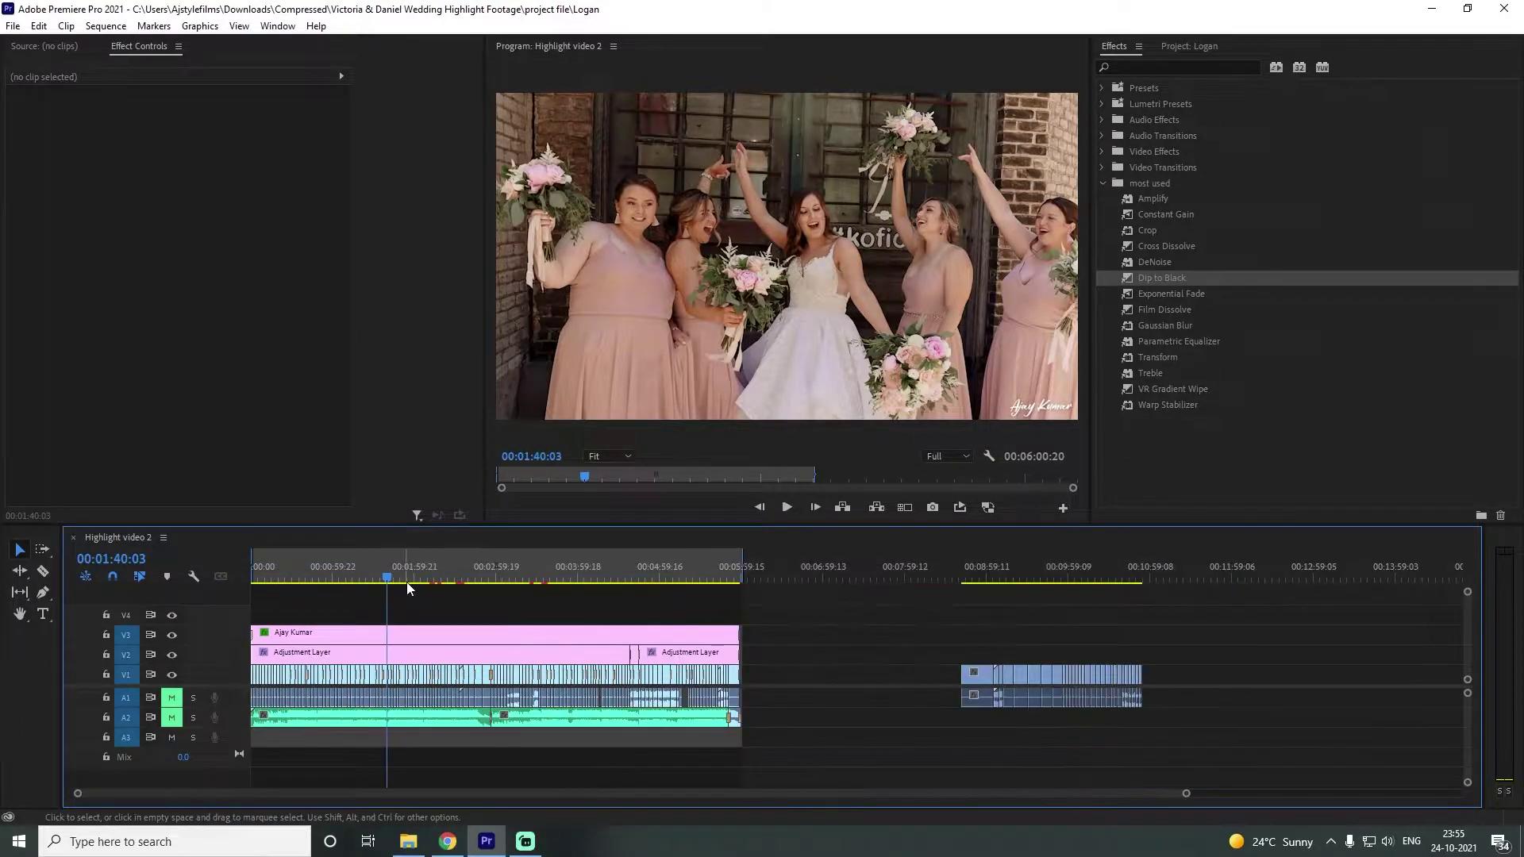
{"action": "left_click", "coordinate": [13, 26]}
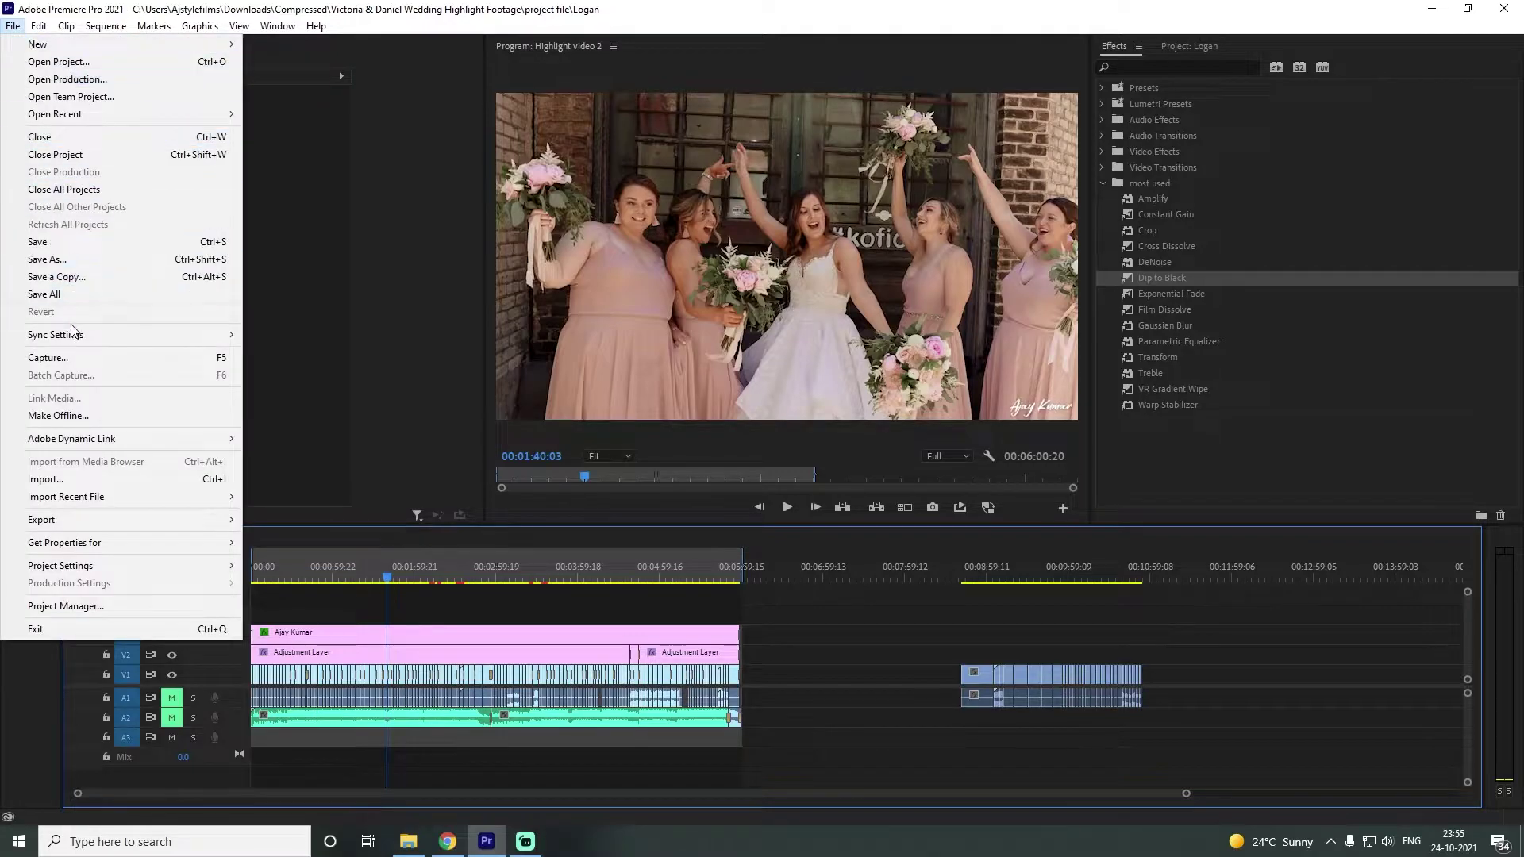
{"action": "mouse_move", "coordinate": [79, 519]}
{"action": "left_click", "coordinate": [293, 519]}
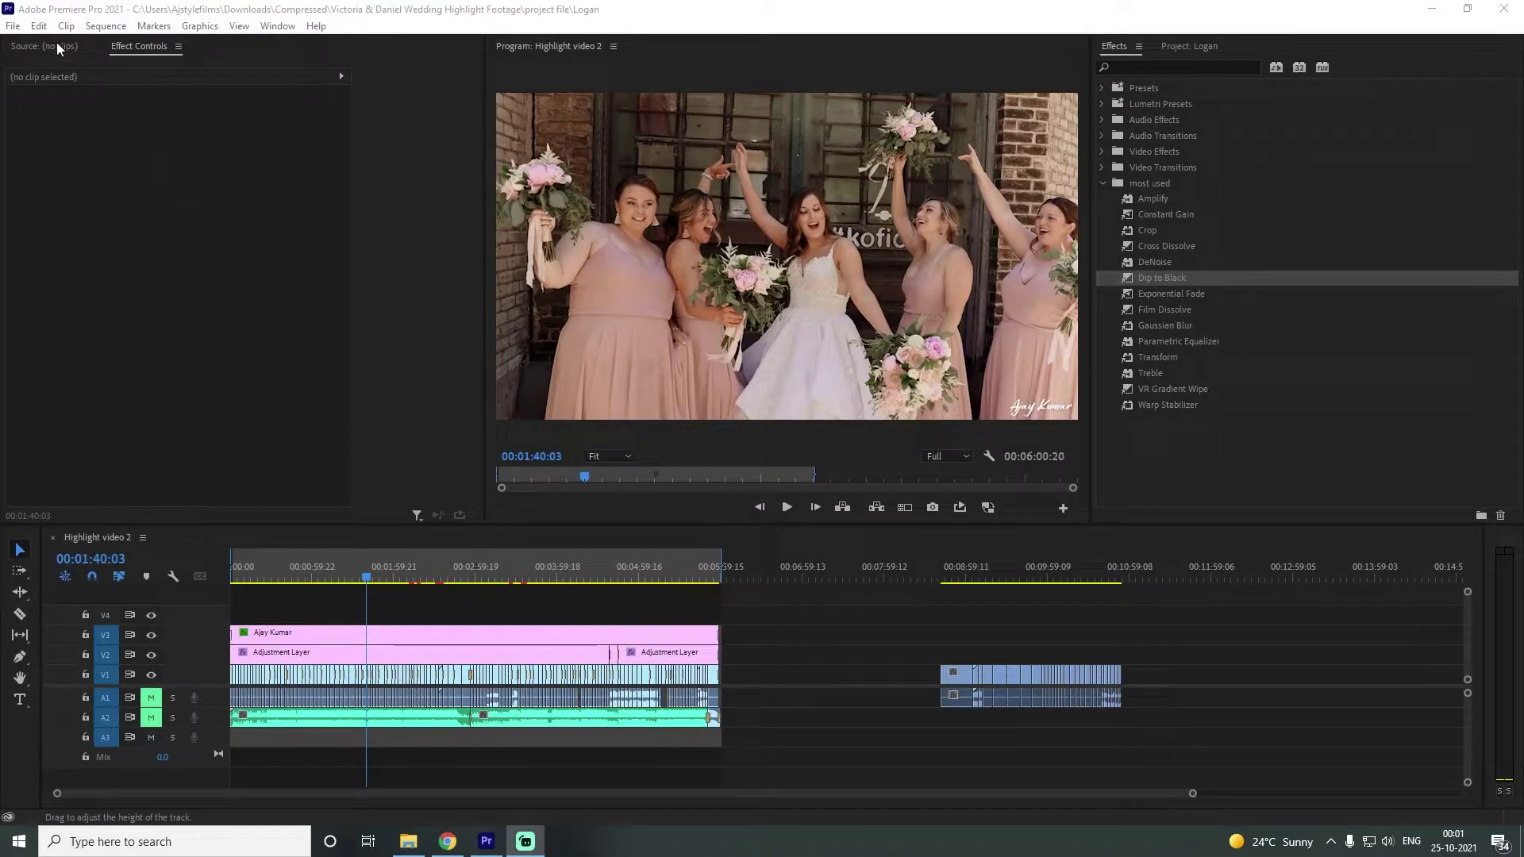
{"action": "left_click", "coordinate": [13, 25]}
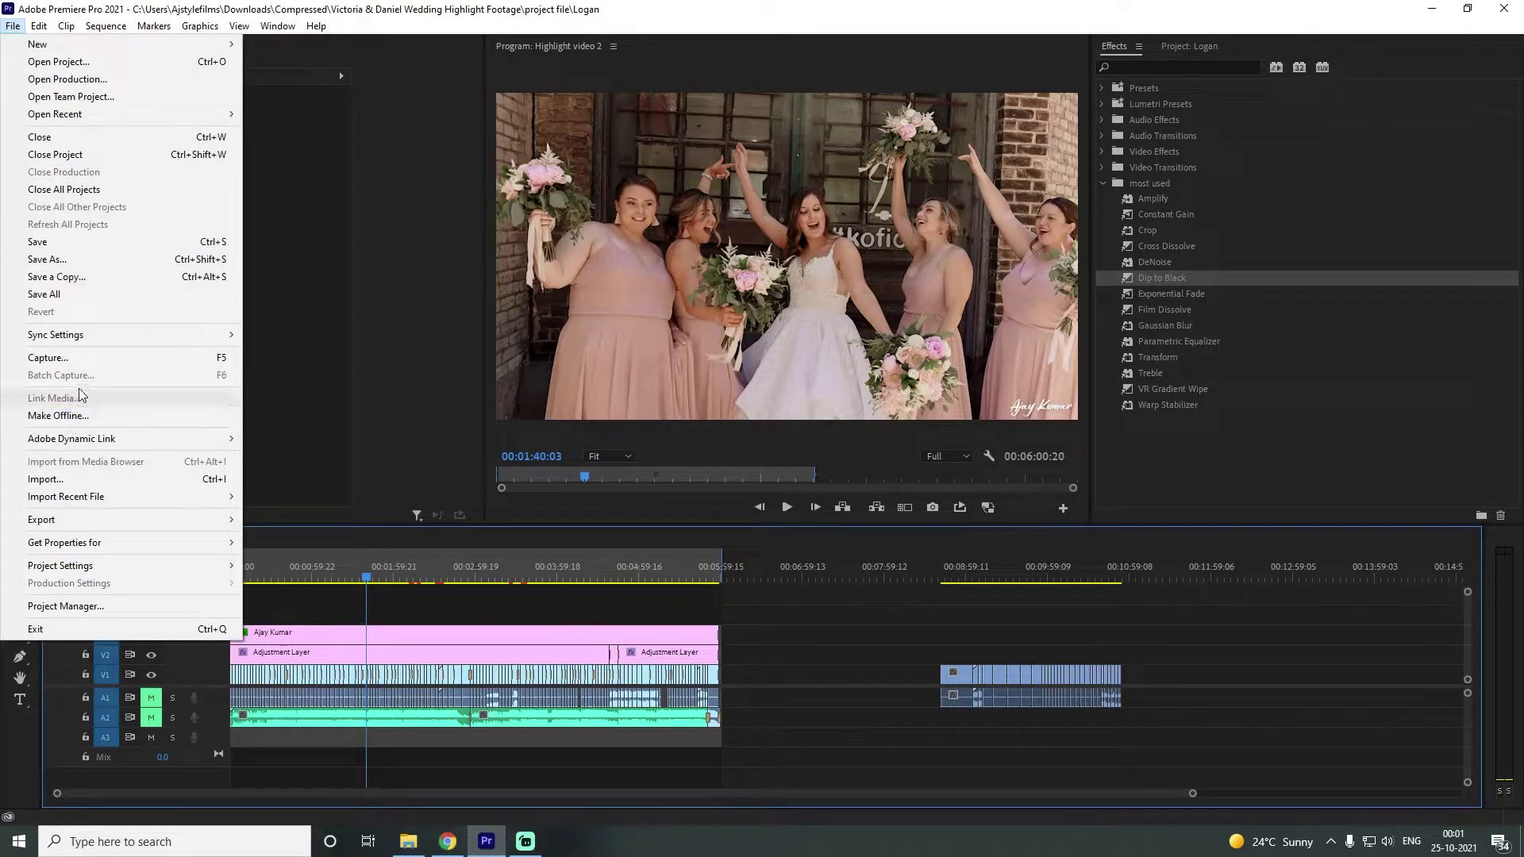
{"action": "mouse_move", "coordinate": [170, 520]}
{"action": "left_click", "coordinate": [281, 519]}
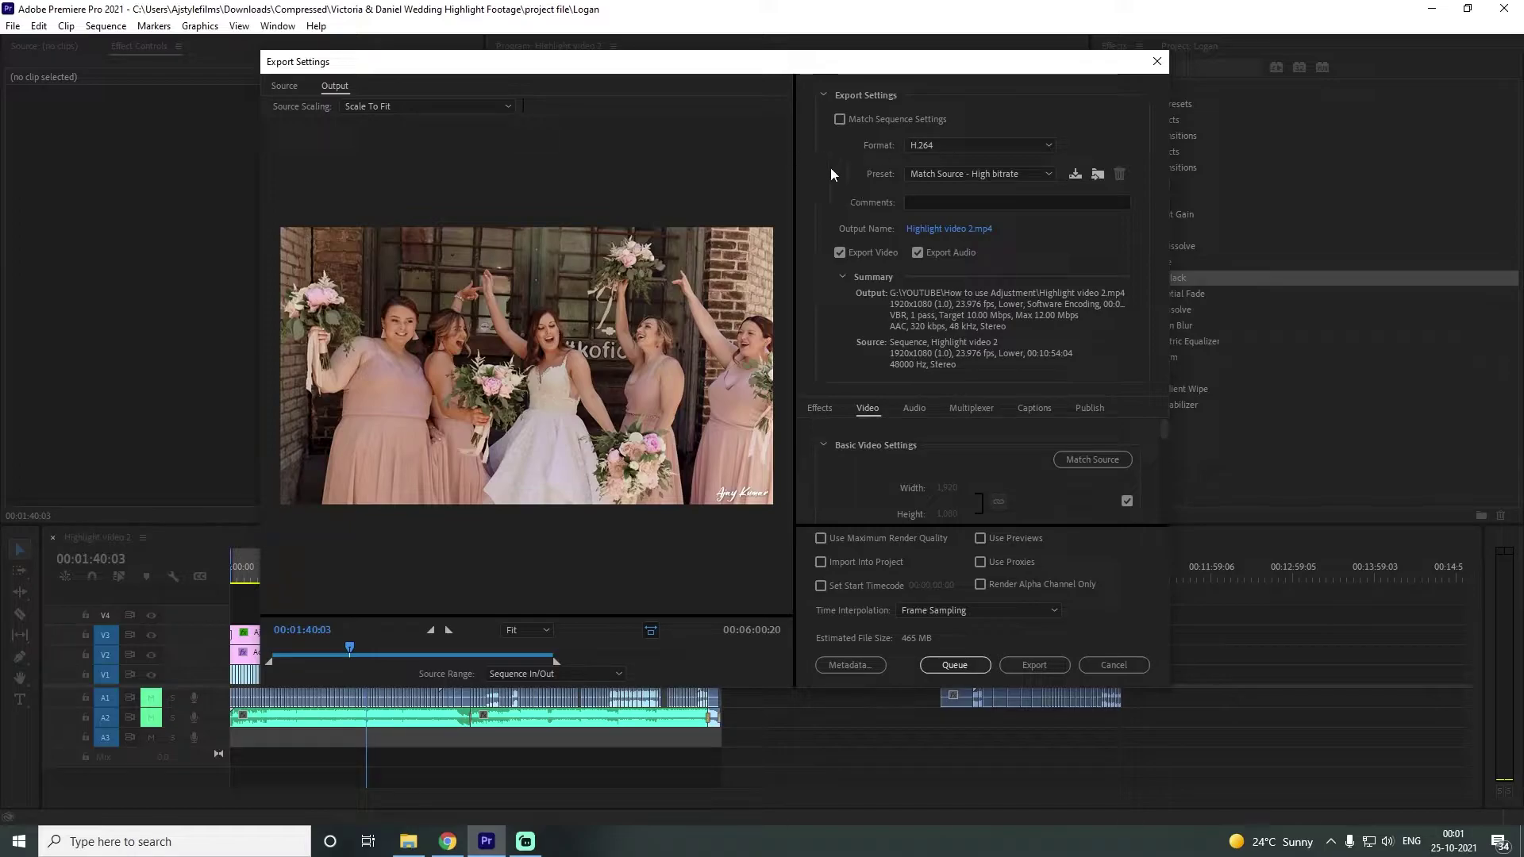
{"action": "left_click", "coordinate": [1005, 149]}
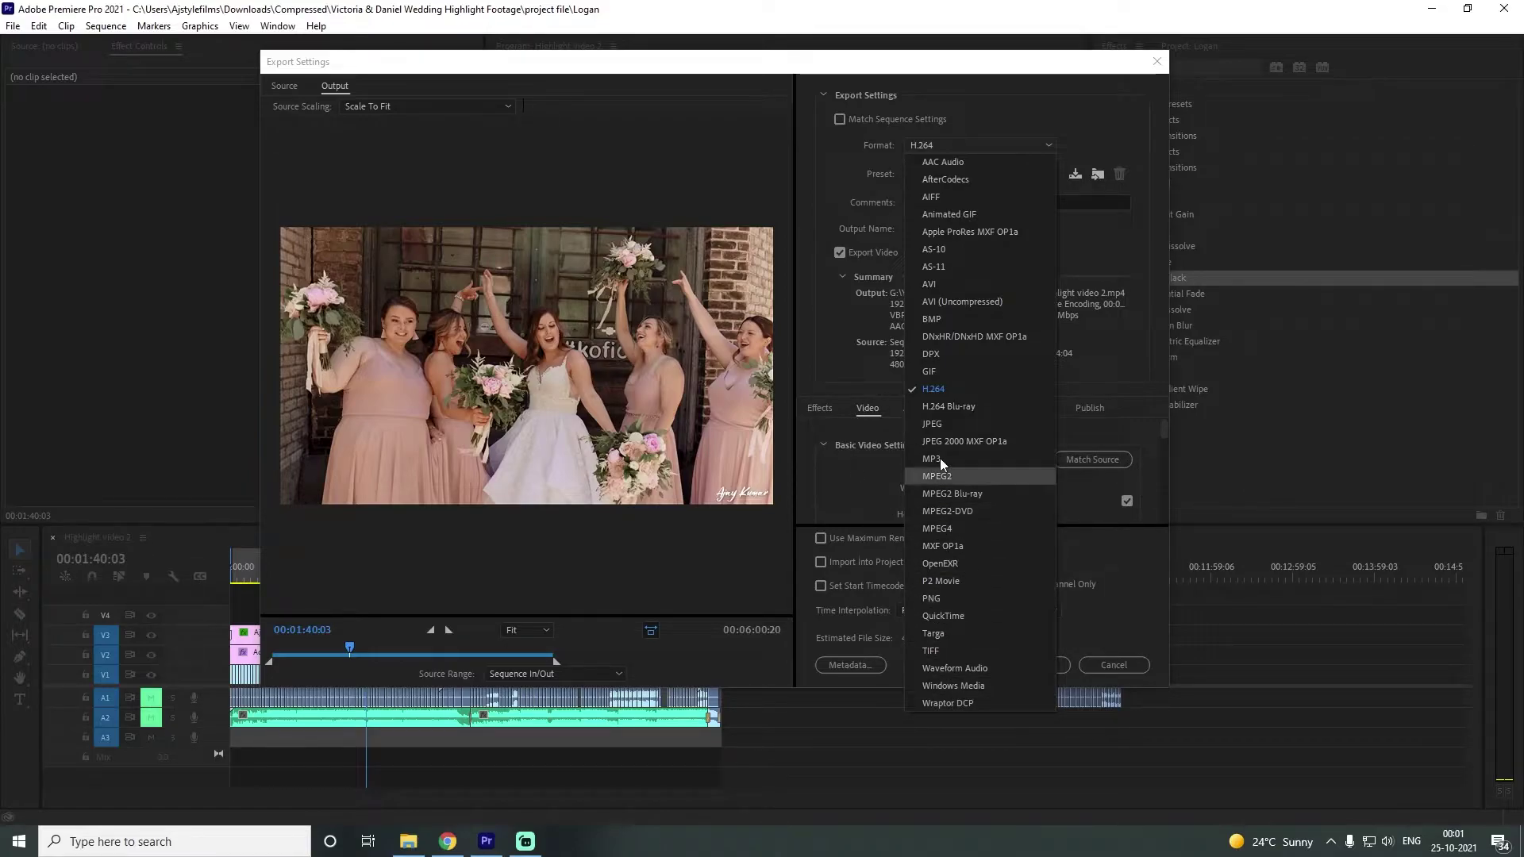
{"action": "left_click", "coordinate": [951, 396]}
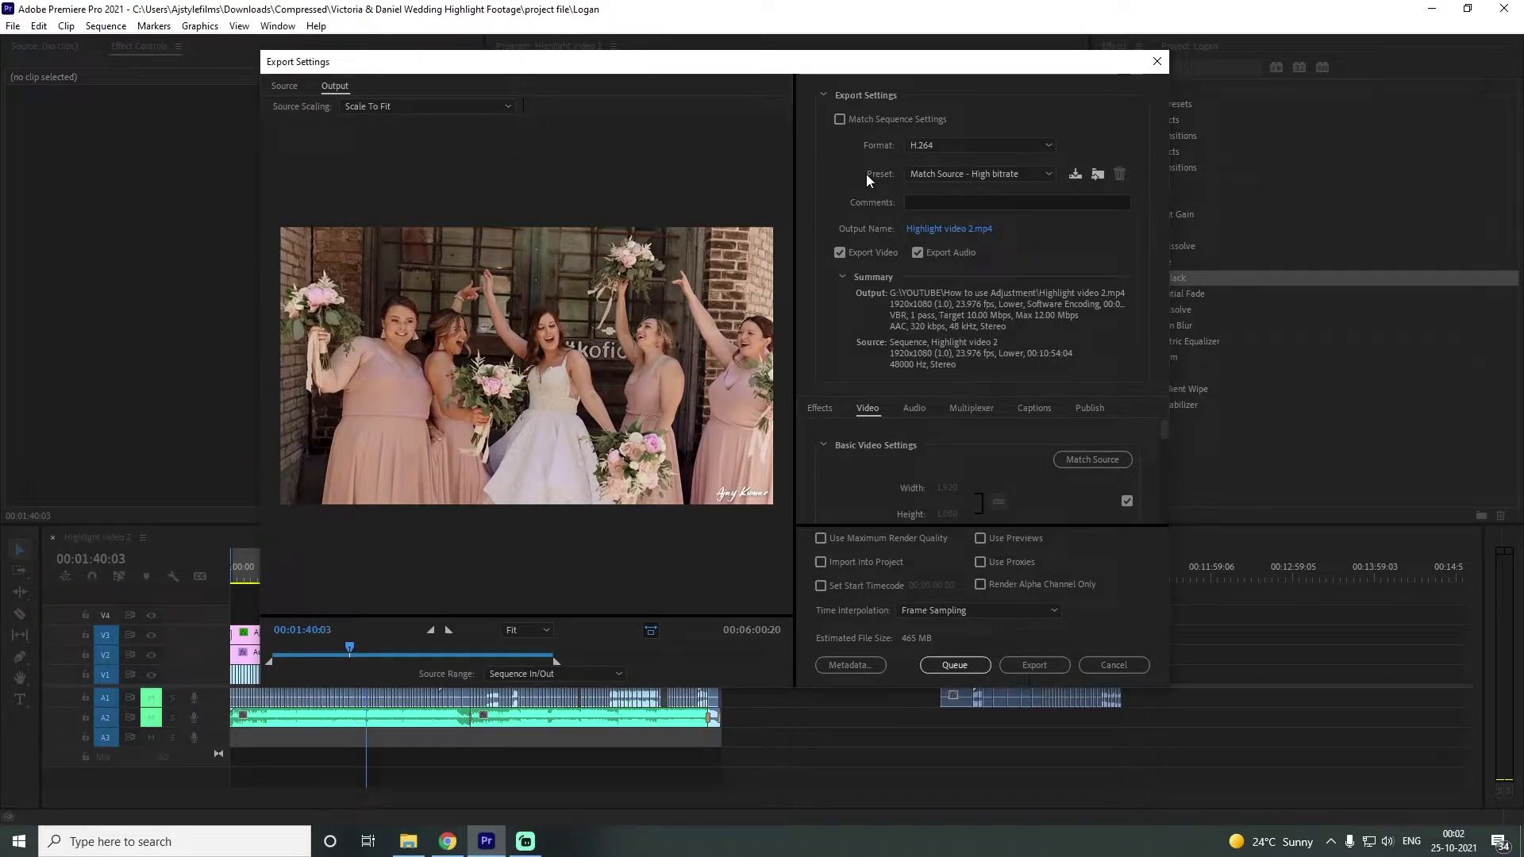
{"action": "left_click", "coordinate": [998, 178]}
{"action": "left_click", "coordinate": [873, 236]}
{"action": "left_click", "coordinate": [906, 205]}
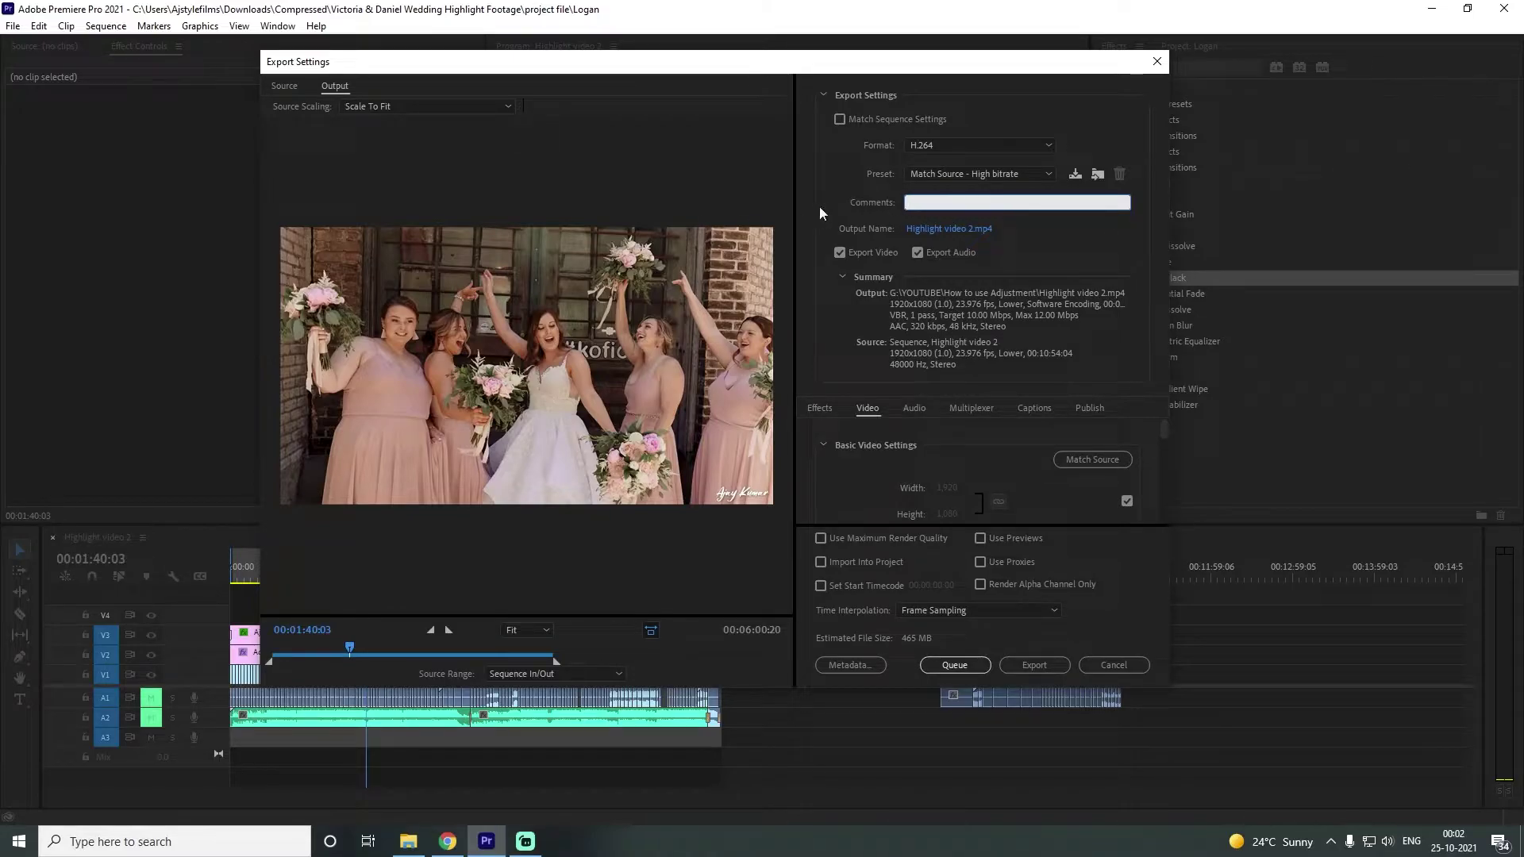
{"action": "left_click", "coordinate": [861, 239]}
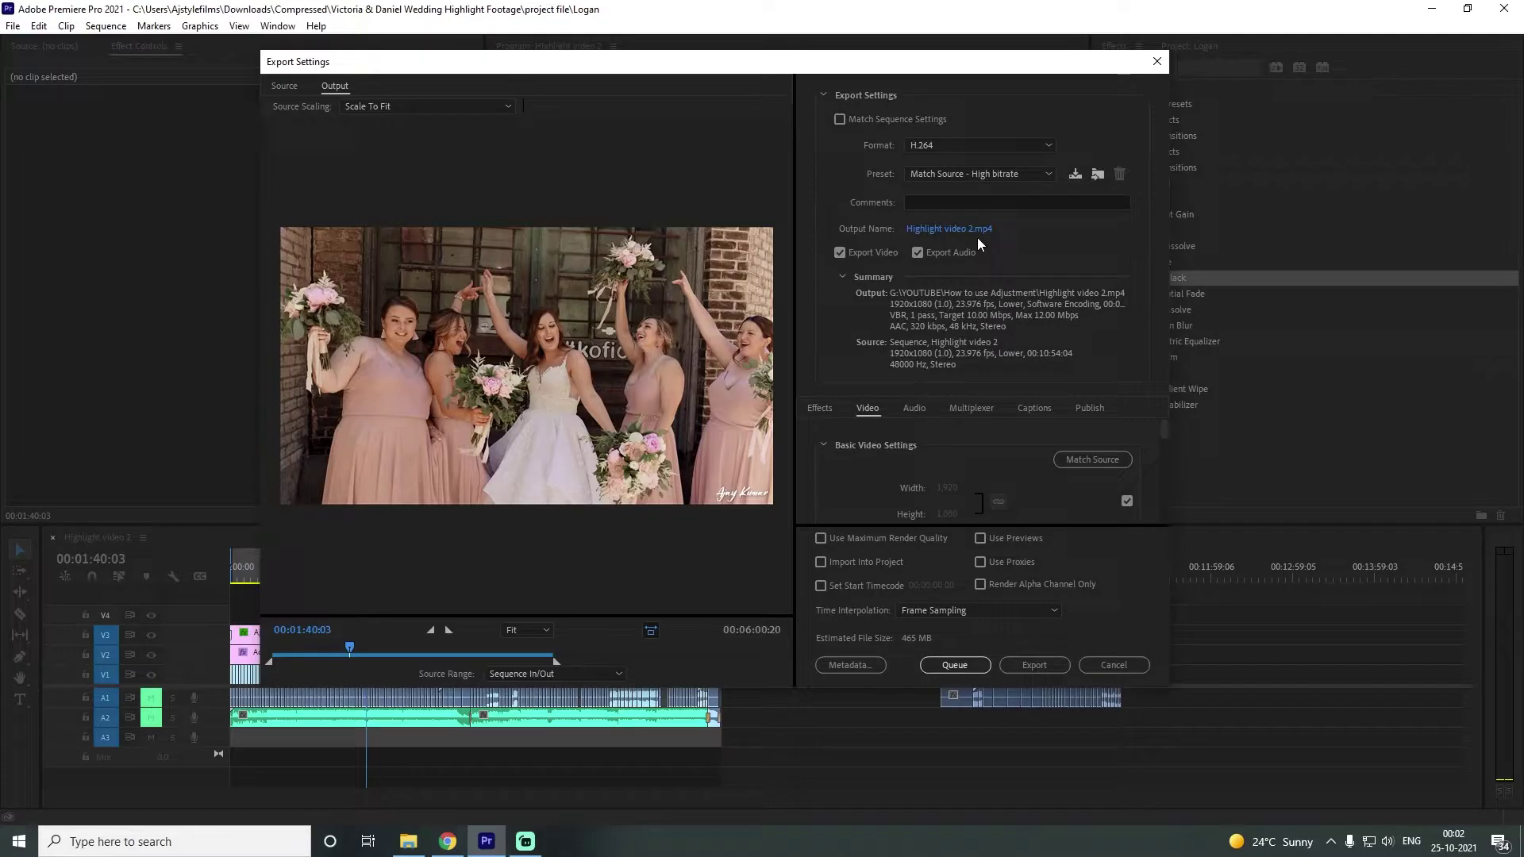
Step: Set the output file to Highlight video 2.mp4 in the Videos folder, overwriting the existing file
{"action": "left_click", "coordinate": [968, 229]}
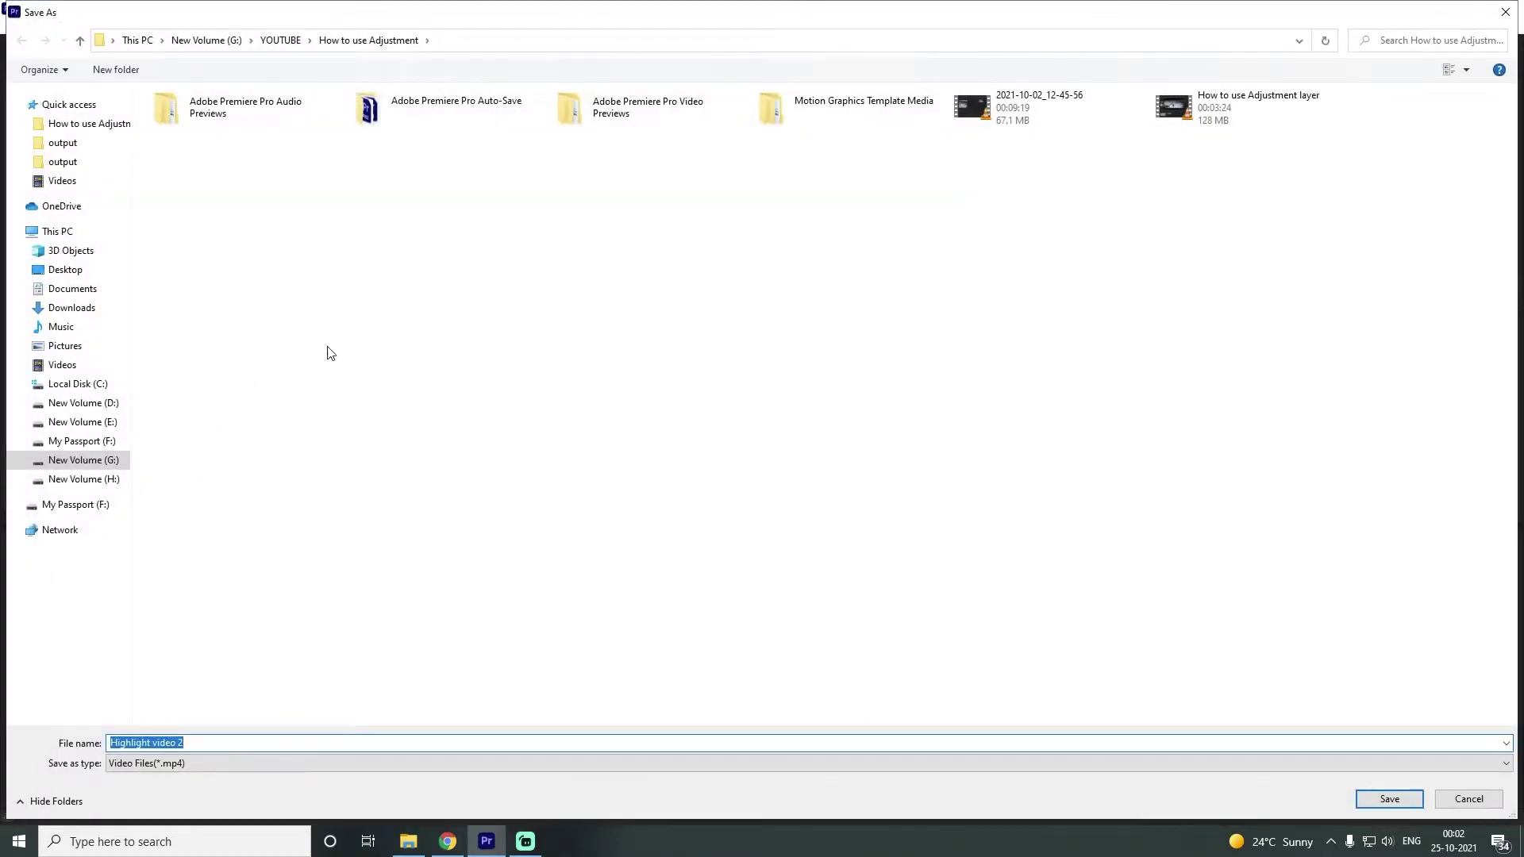
{"action": "left_click", "coordinate": [63, 365]}
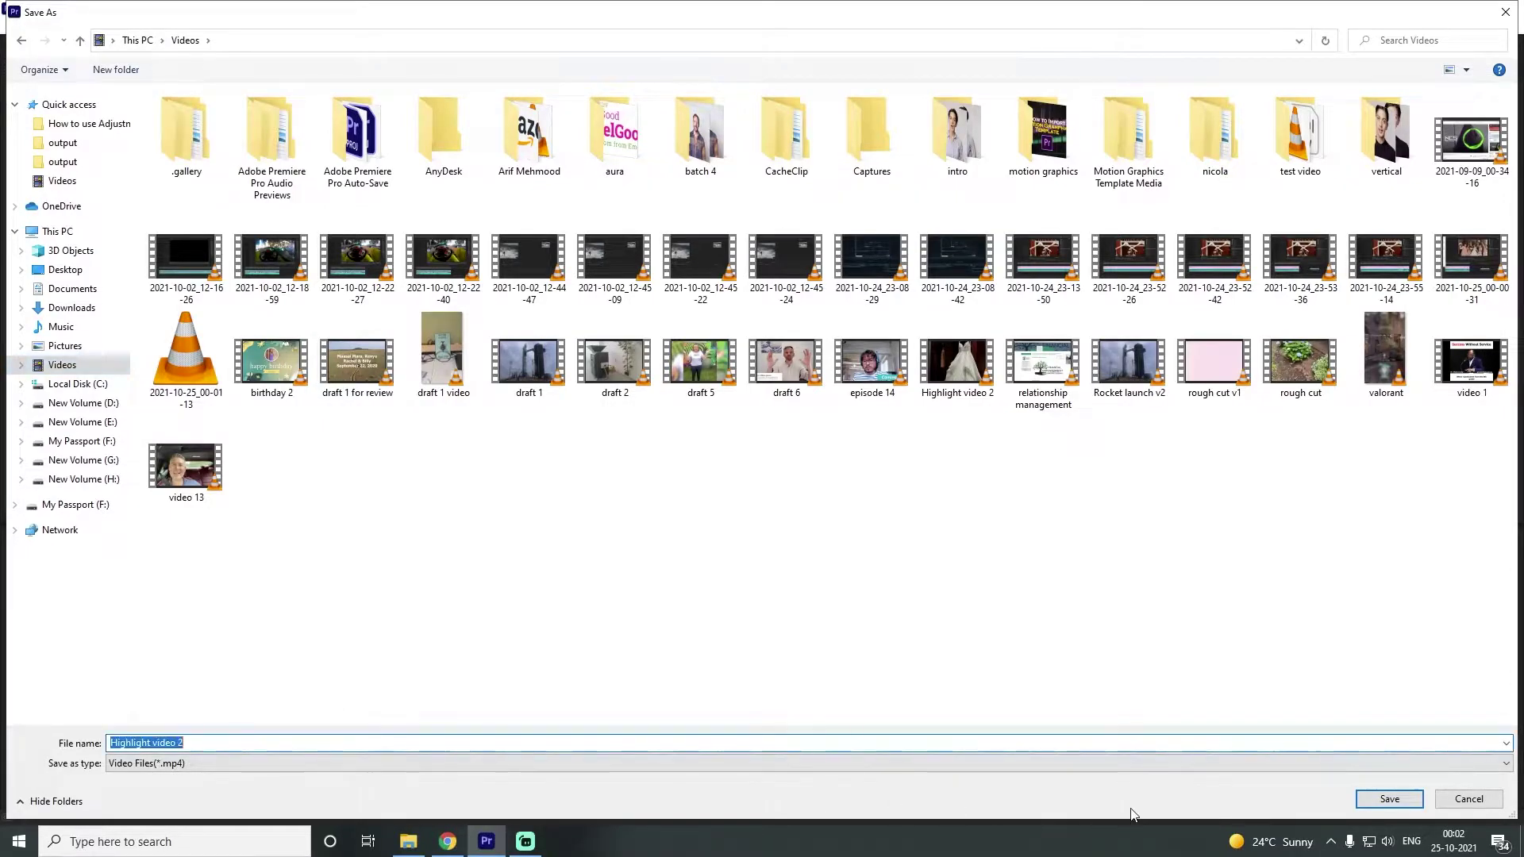
{"action": "left_click", "coordinate": [1389, 798]}
{"action": "left_click", "coordinate": [816, 439]}
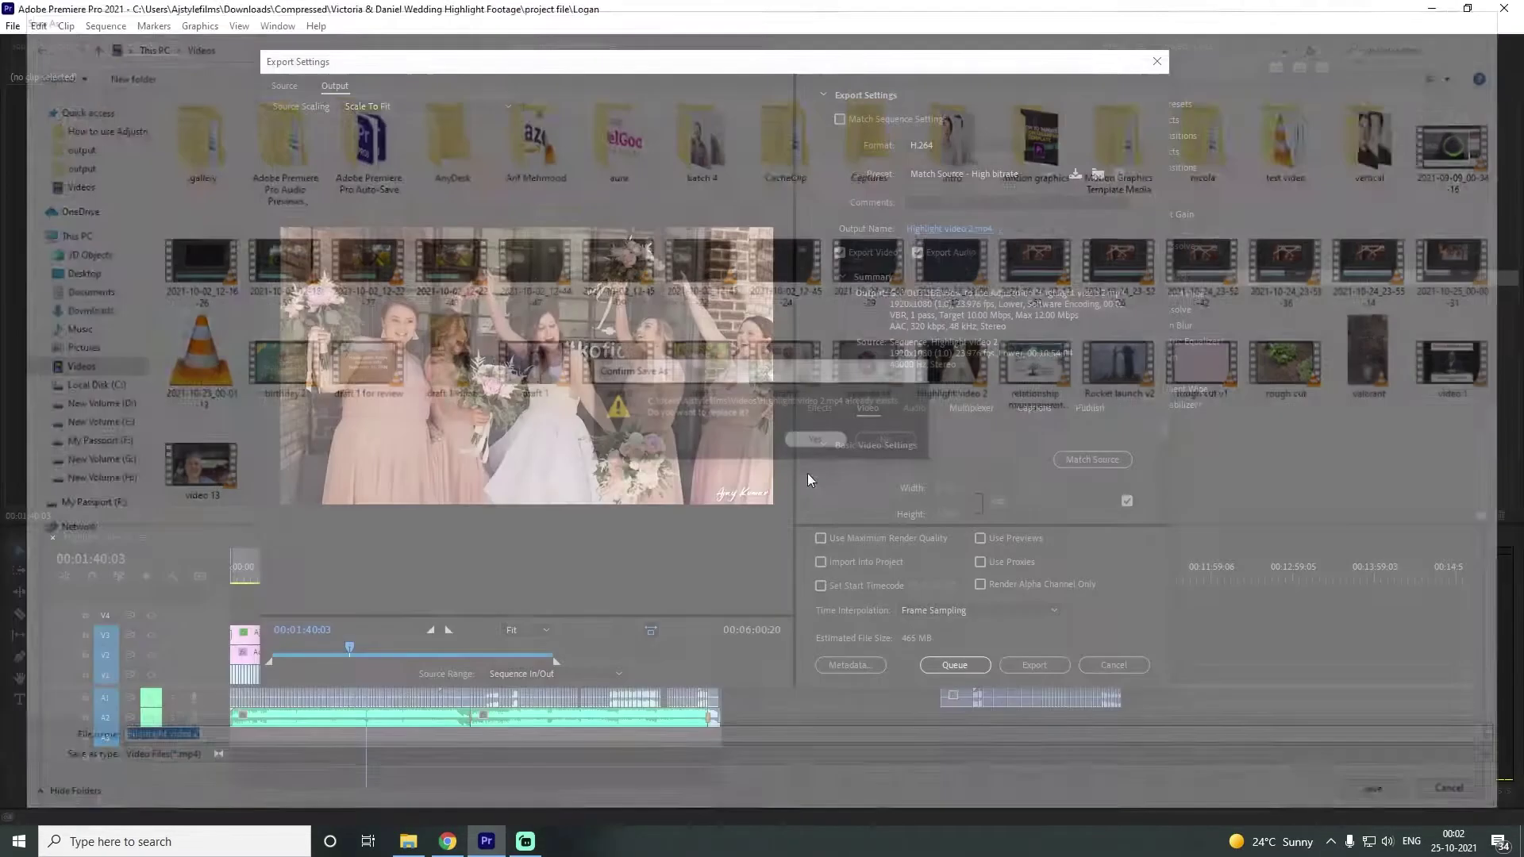
{"action": "left_click", "coordinate": [1493, 802]}
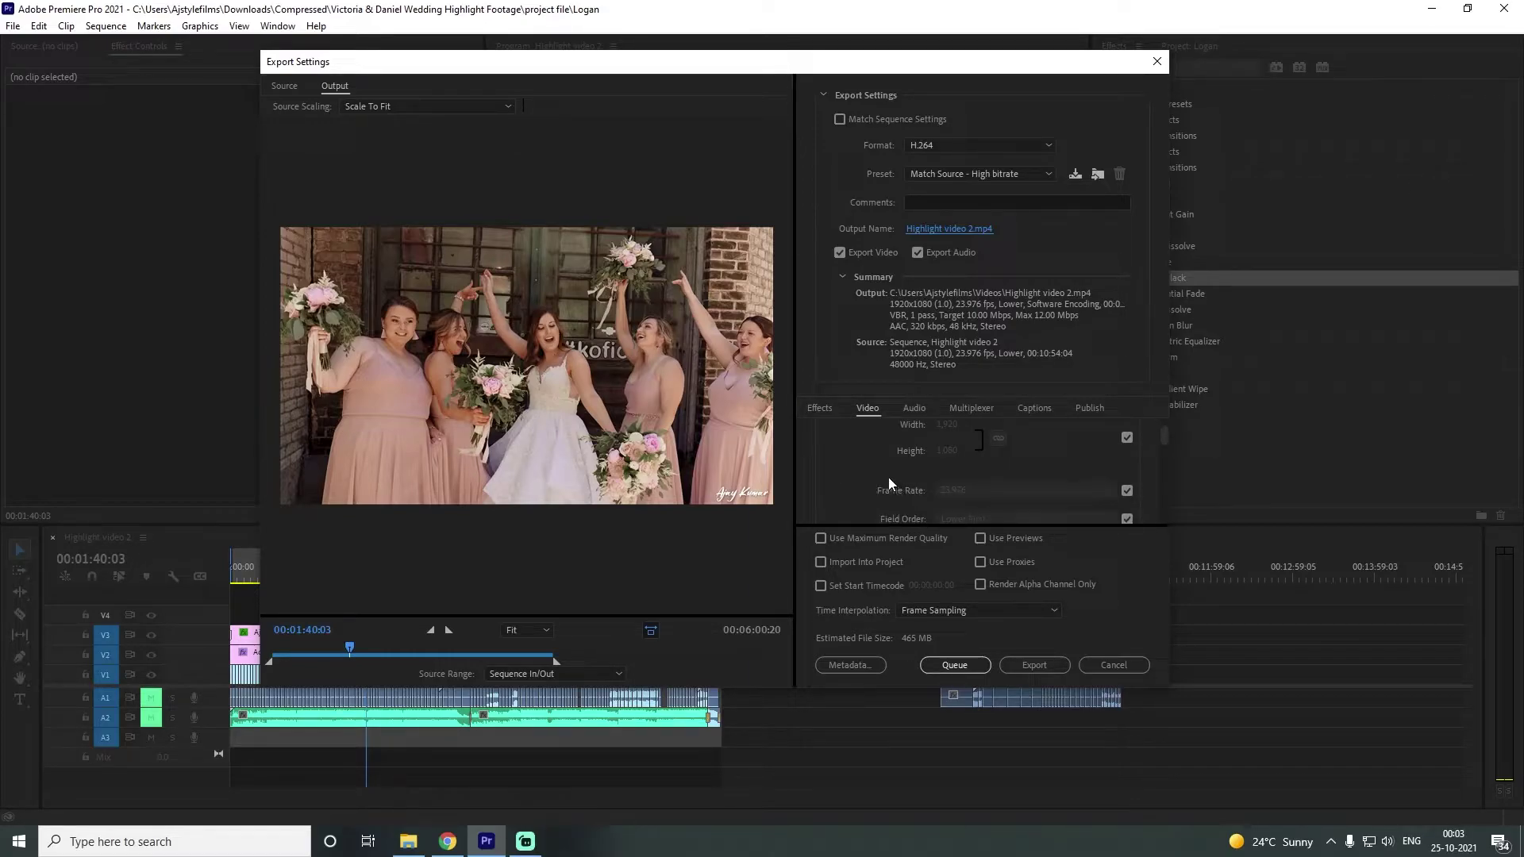
Step: Try Hardware Encoding for performance, dismiss the failure warning, and fall back to Software Encoding
{"action": "scroll", "coordinate": [873, 474], "scroll_direction": "down", "scroll_amount": 3}
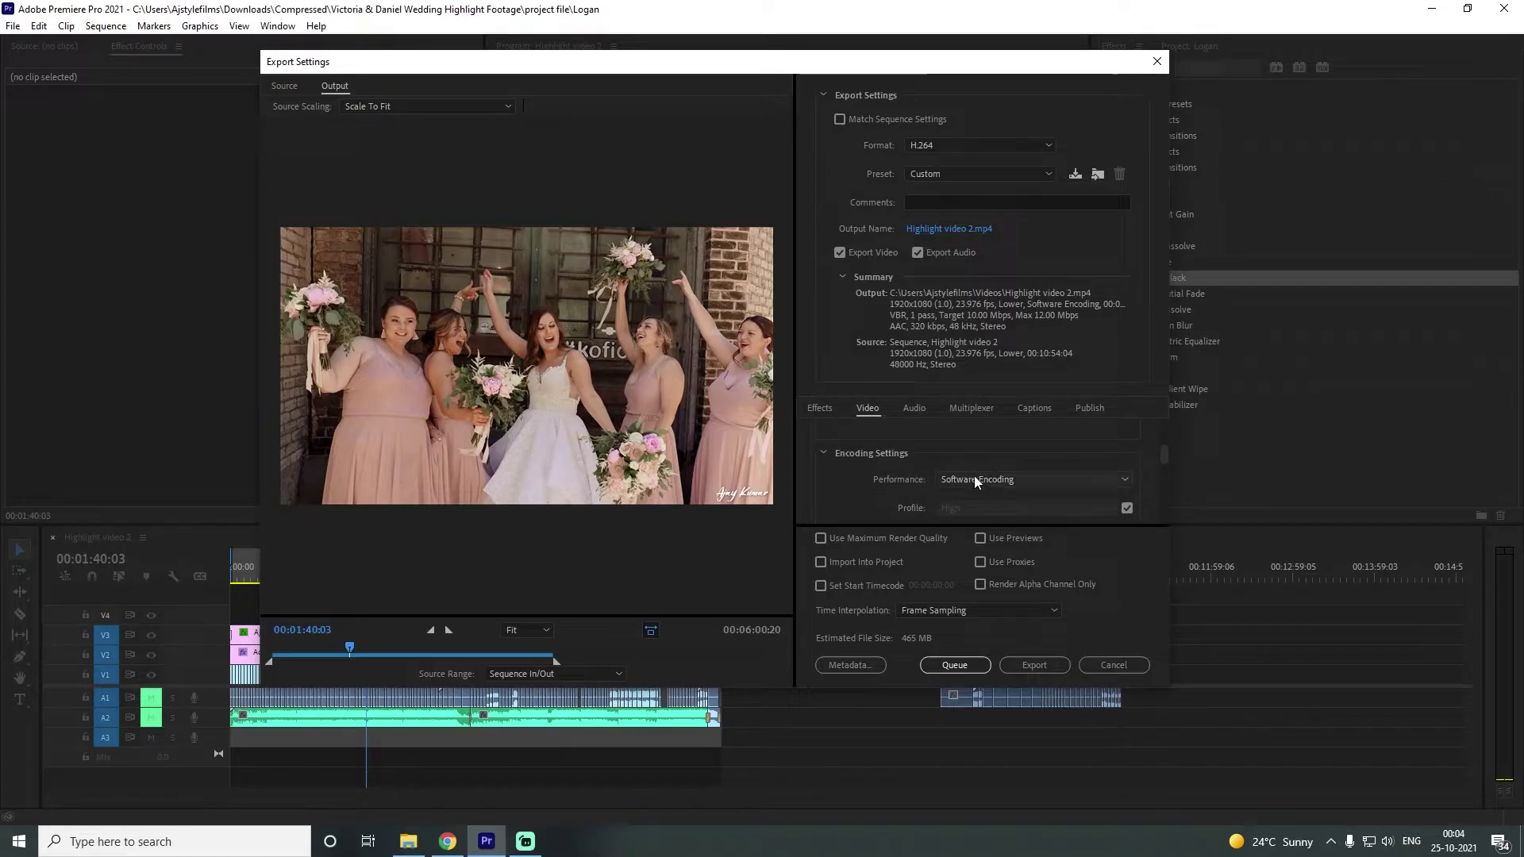
{"action": "mouse_move", "coordinate": [906, 490]}
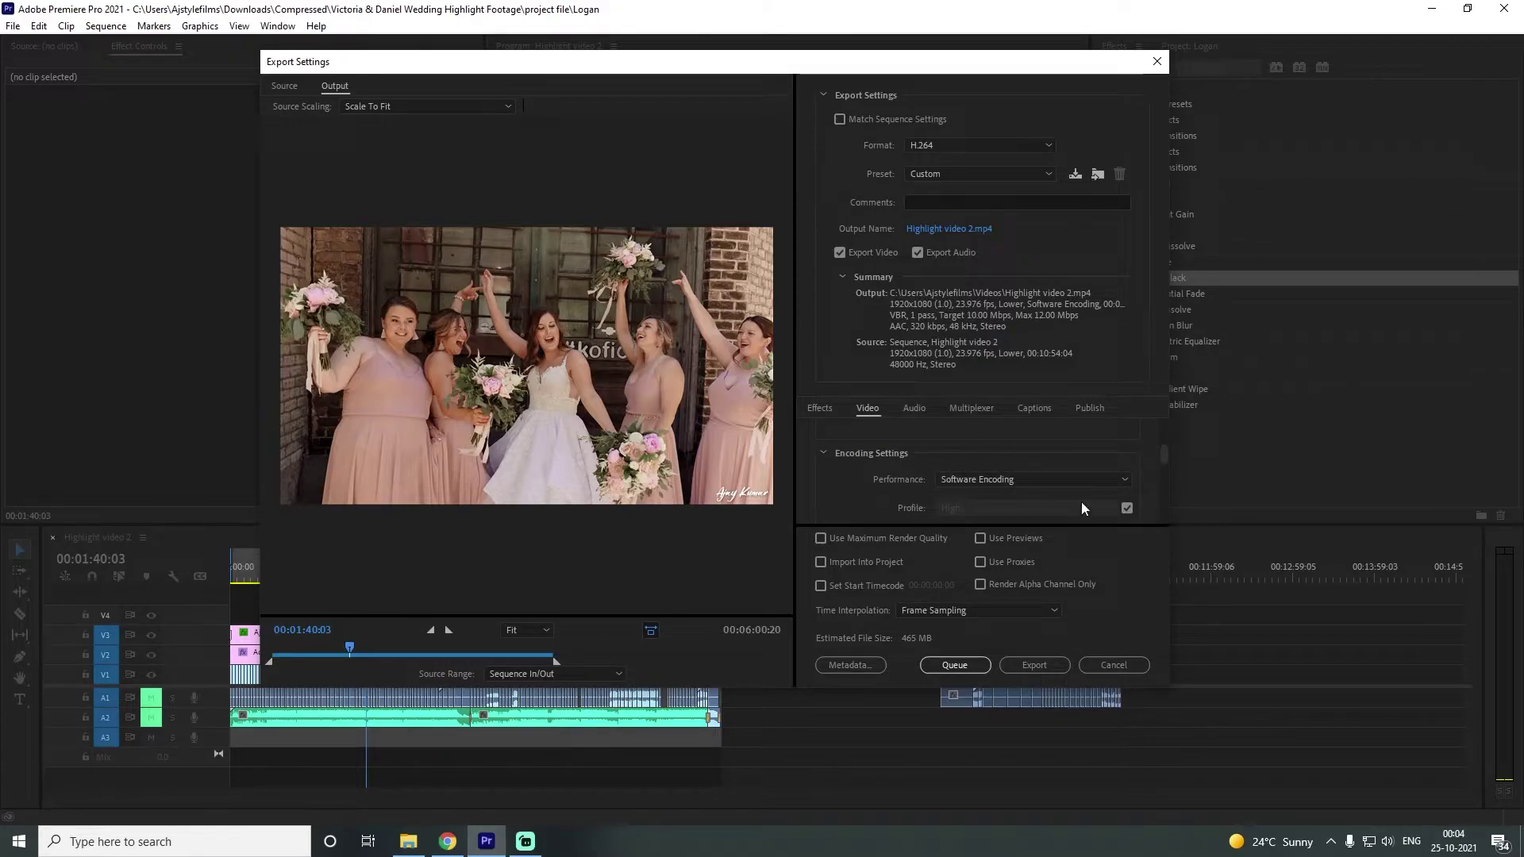
{"action": "left_click", "coordinate": [998, 480]}
{"action": "left_click", "coordinate": [988, 497]}
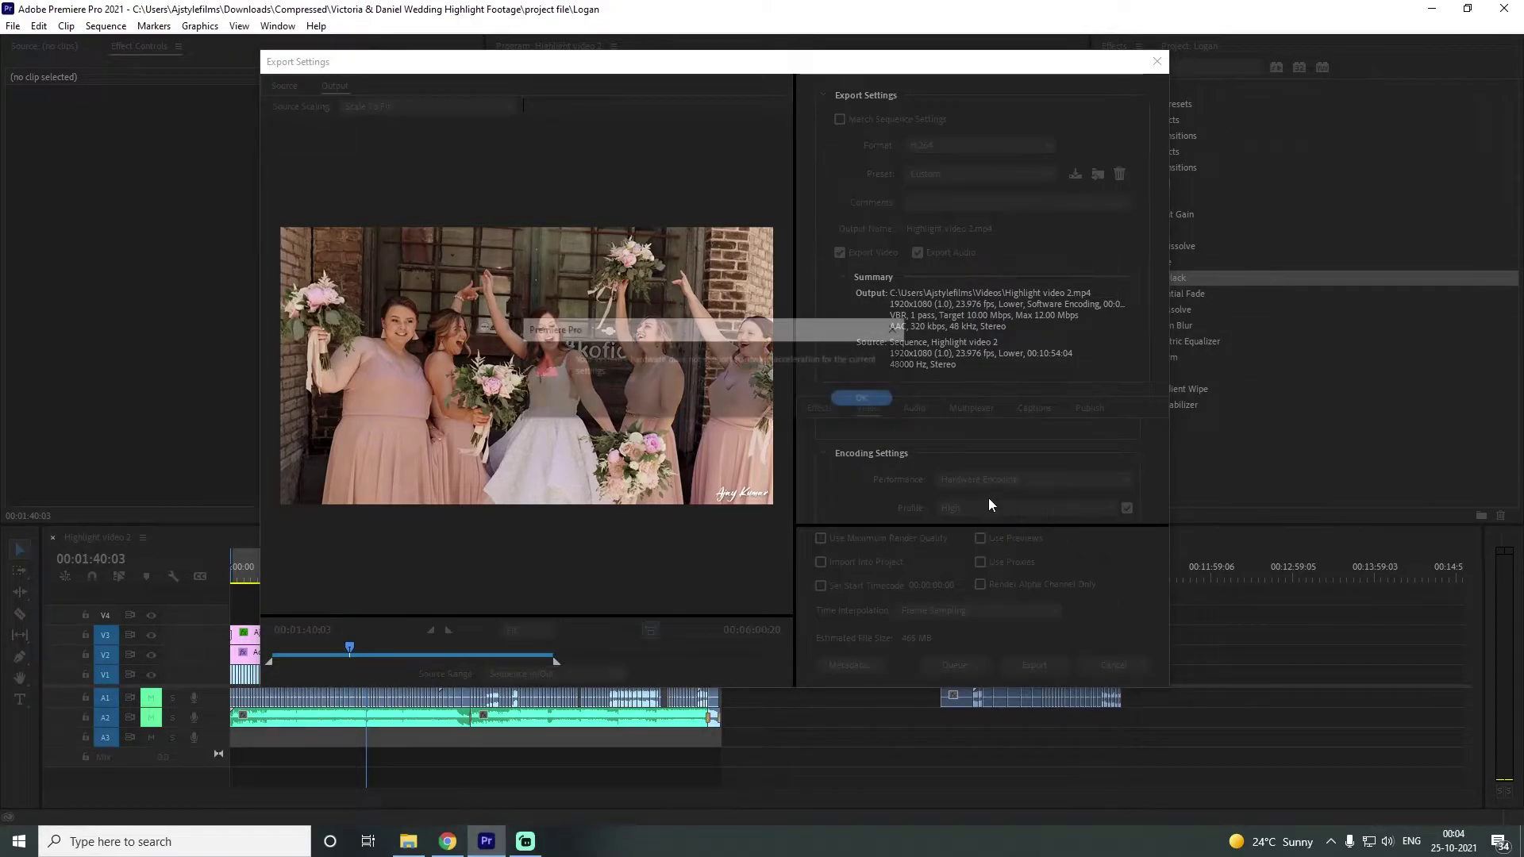
{"action": "left_click", "coordinate": [866, 399]}
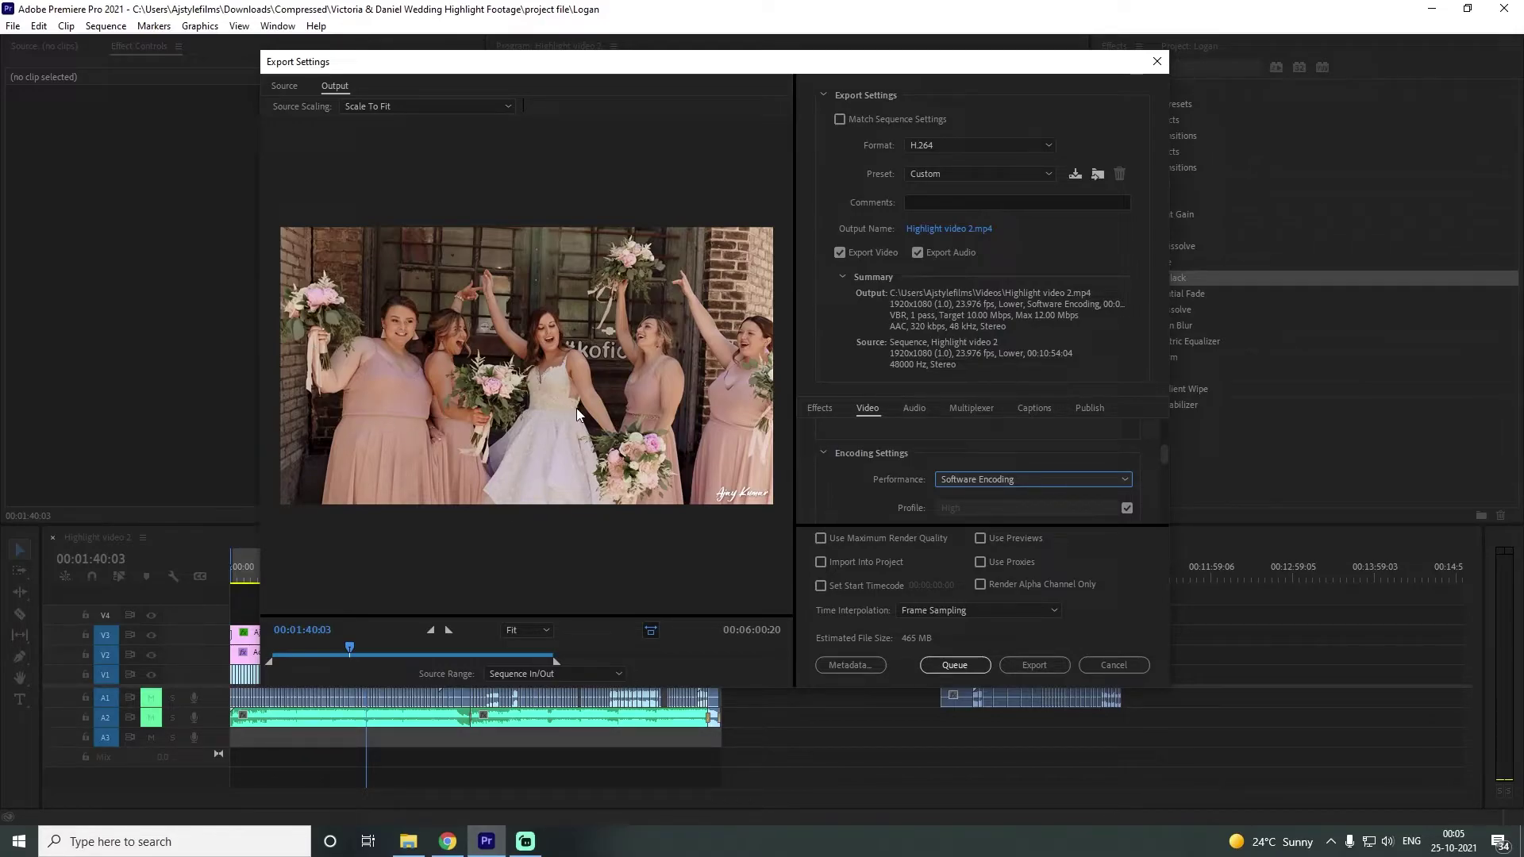
{"action": "left_click", "coordinate": [1013, 480]}
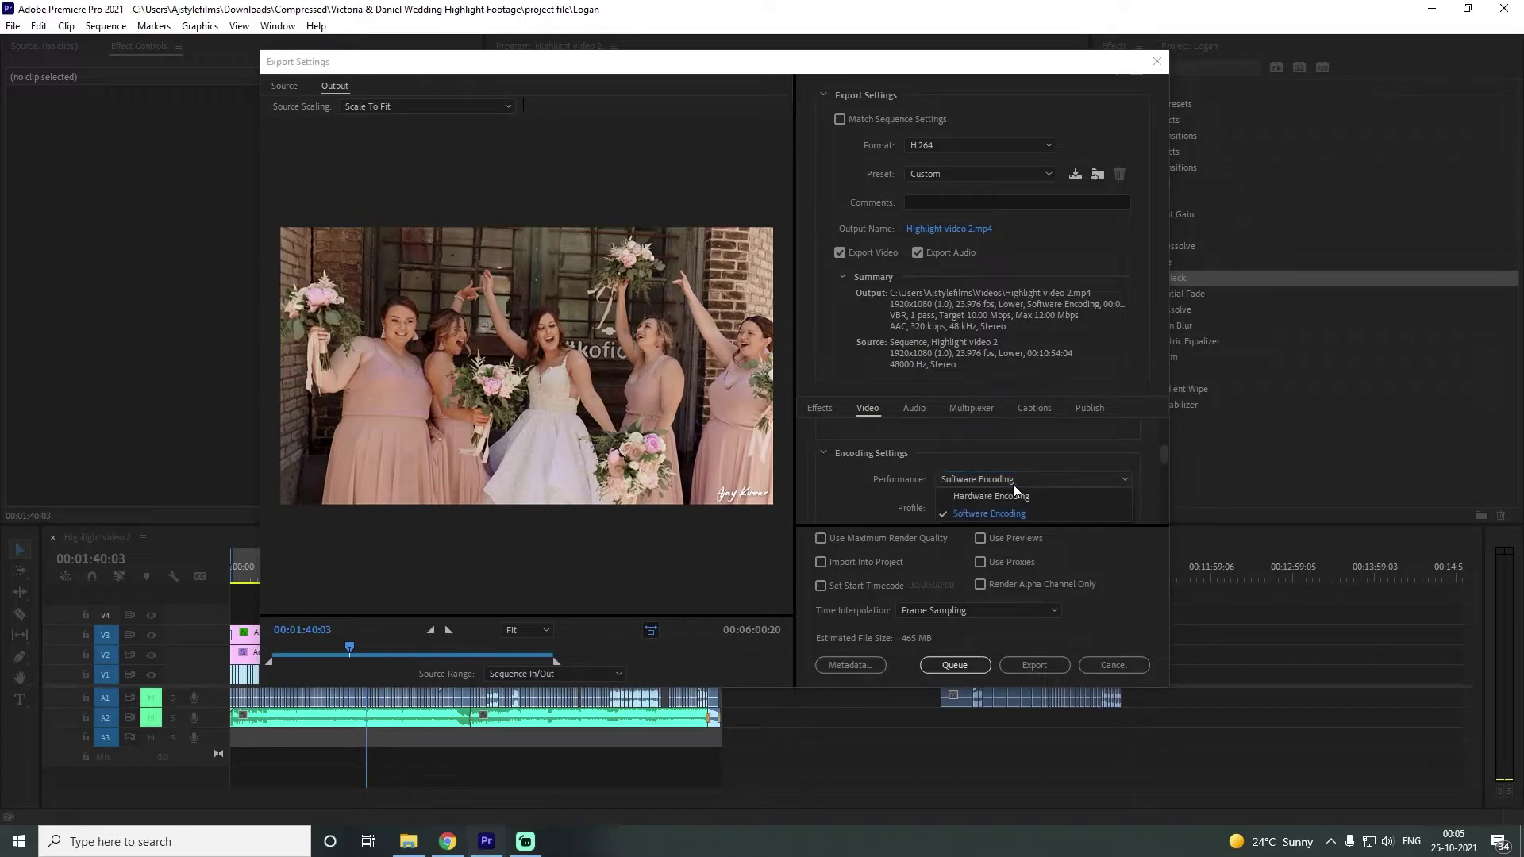
{"action": "left_click", "coordinate": [914, 517]}
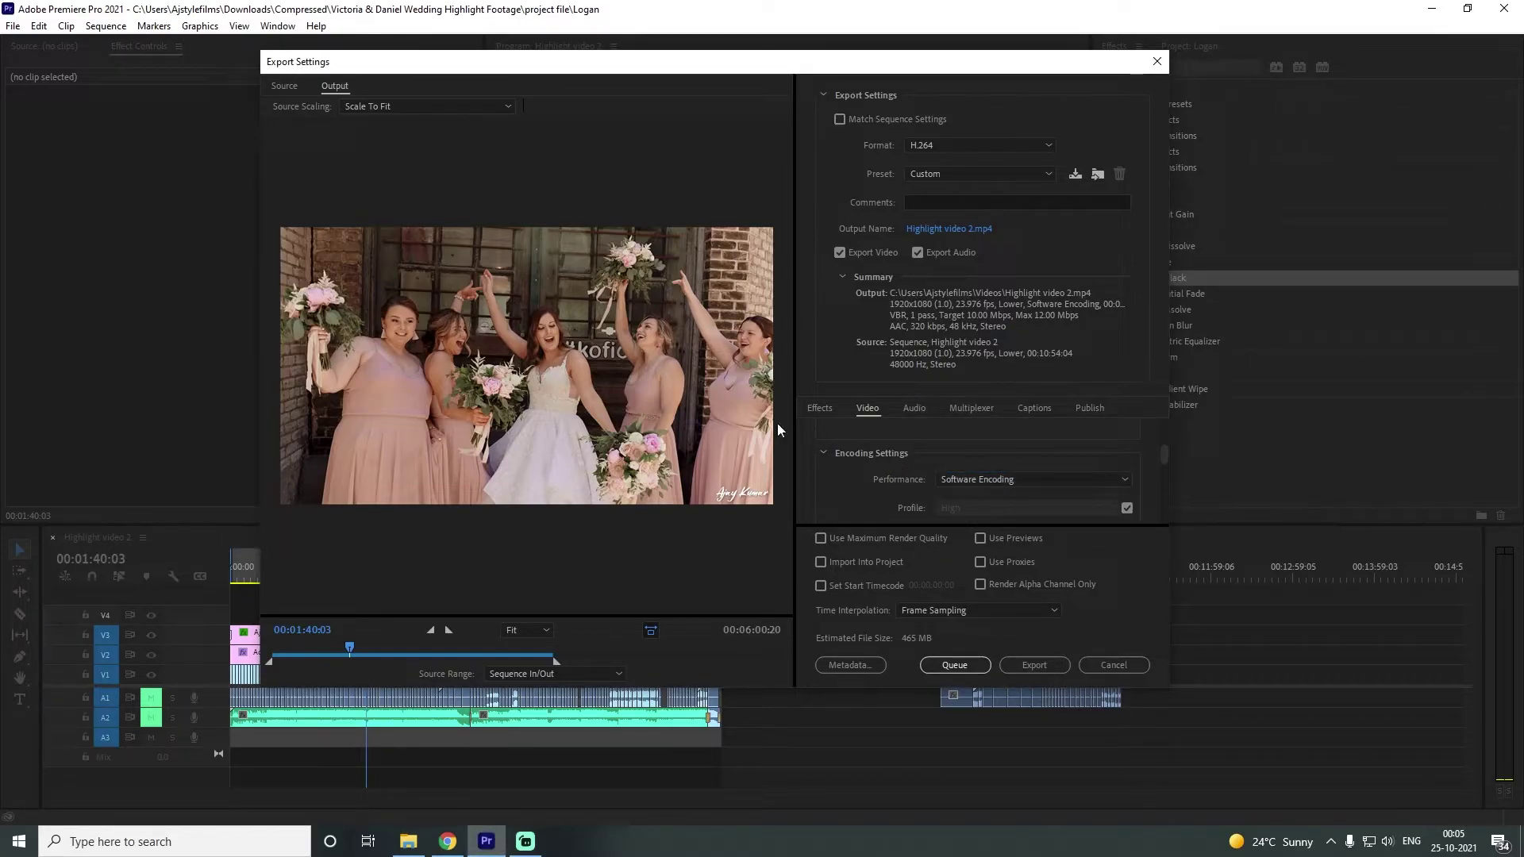
{"action": "left_click", "coordinate": [984, 476]}
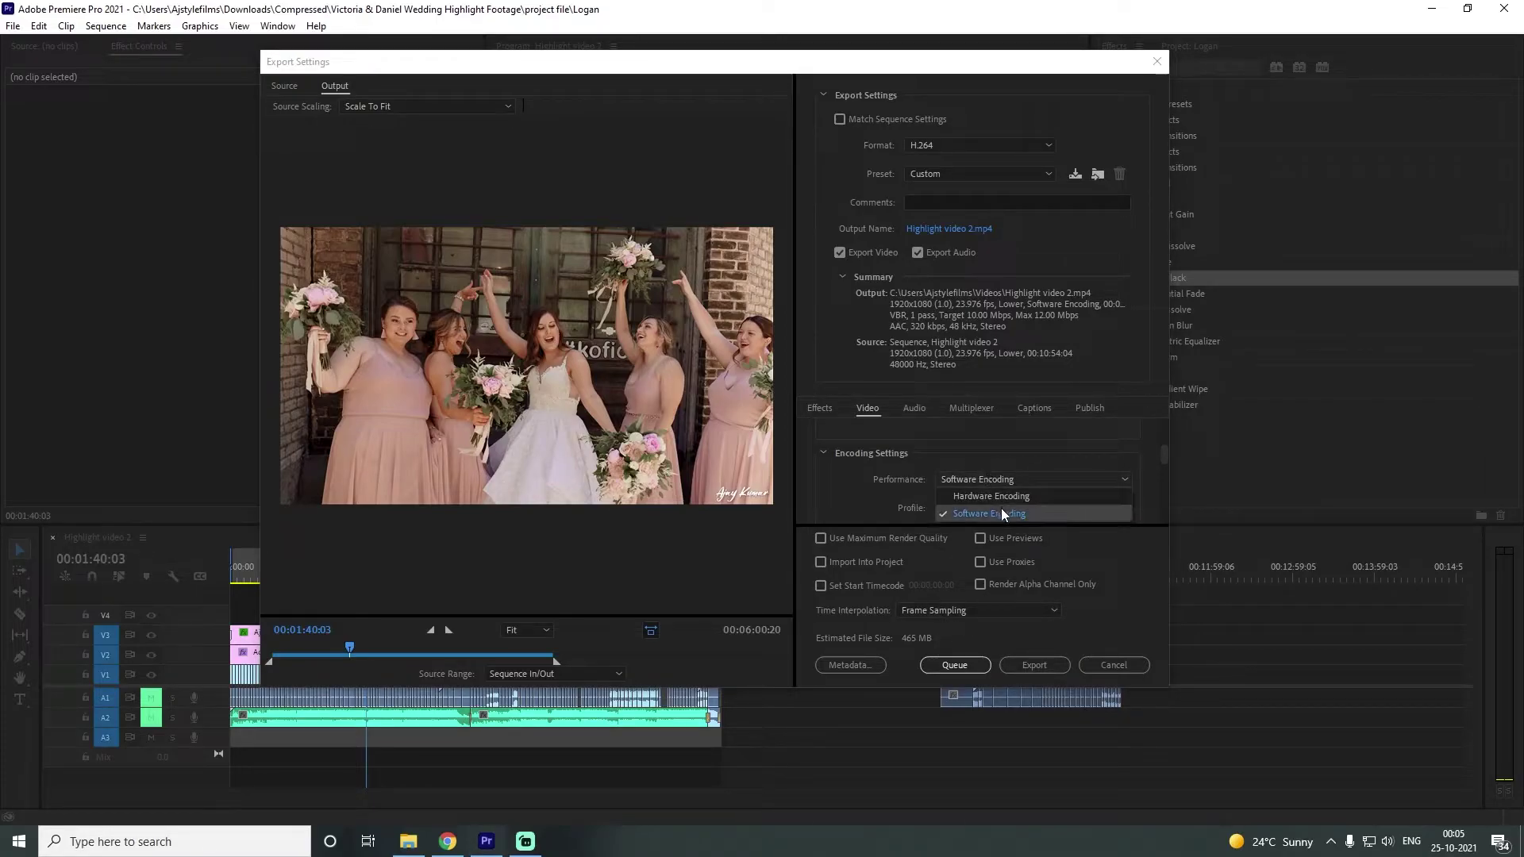
Step: Confirm Software Encoding, then enable Use Previews further down the Video settings
{"action": "left_click", "coordinate": [1001, 516]}
{"action": "scroll", "coordinate": [901, 465], "scroll_direction": "down", "scroll_amount": 5}
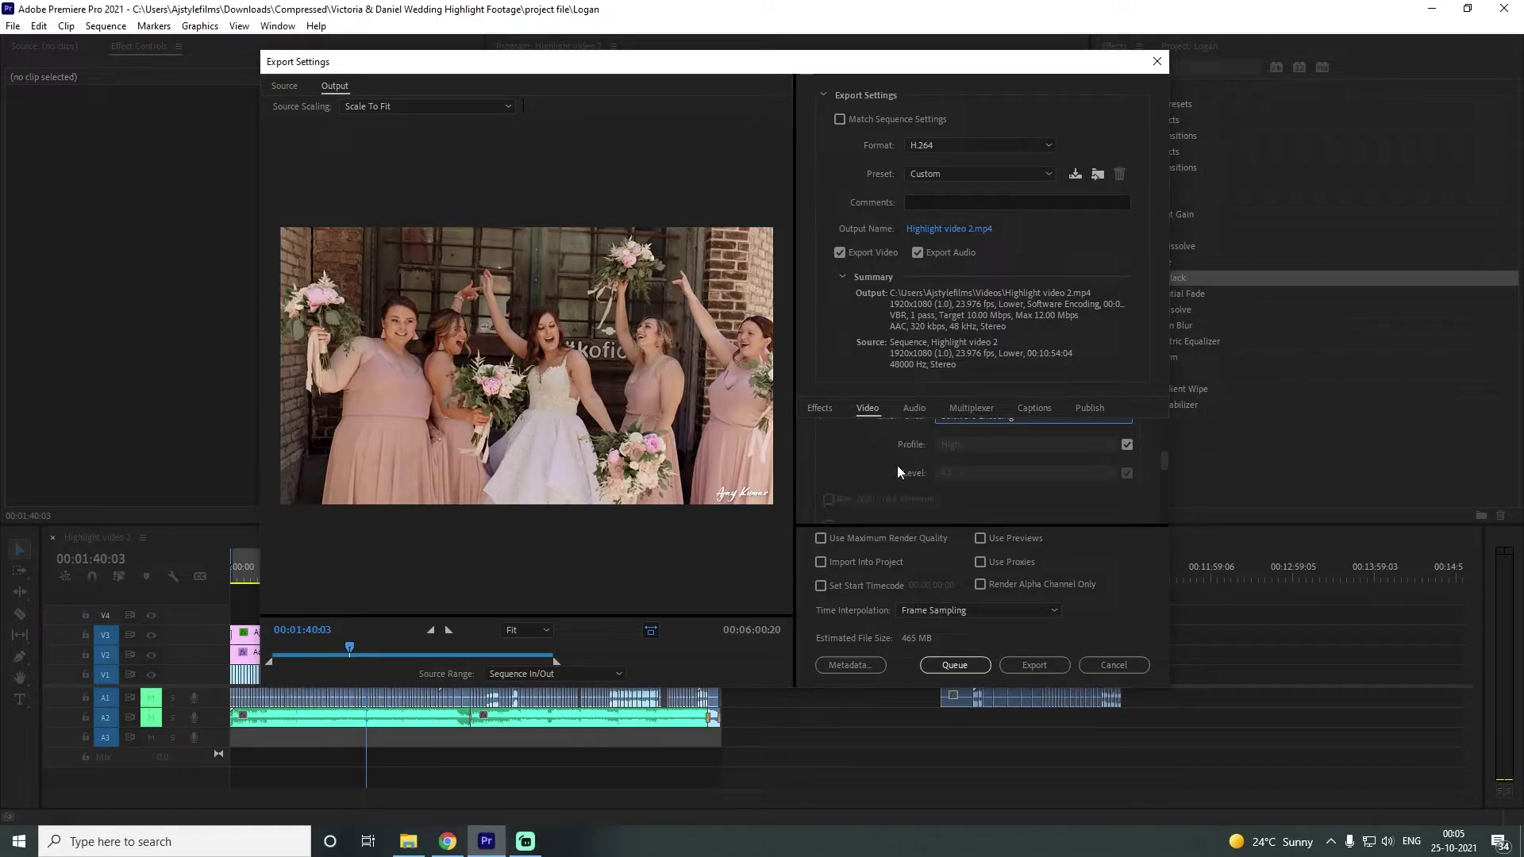
{"action": "scroll", "coordinate": [895, 465], "scroll_direction": "down", "scroll_amount": 3}
{"action": "scroll", "coordinate": [894, 465], "scroll_direction": "down", "scroll_amount": 2}
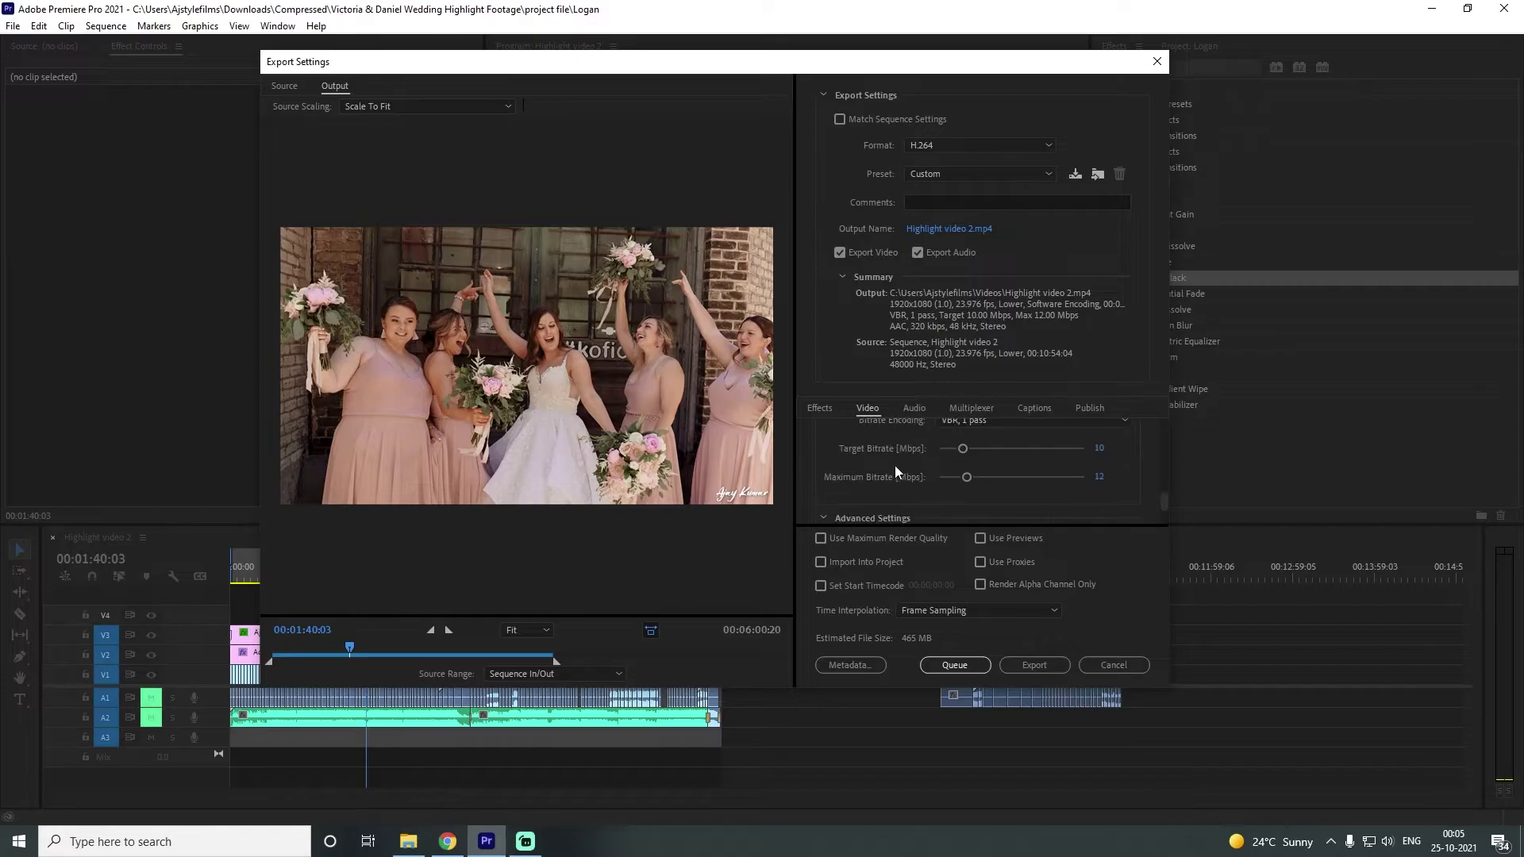
{"action": "scroll", "coordinate": [894, 465], "scroll_direction": "down", "scroll_amount": 2}
{"action": "scroll", "coordinate": [893, 465], "scroll_direction": "down", "scroll_amount": 1}
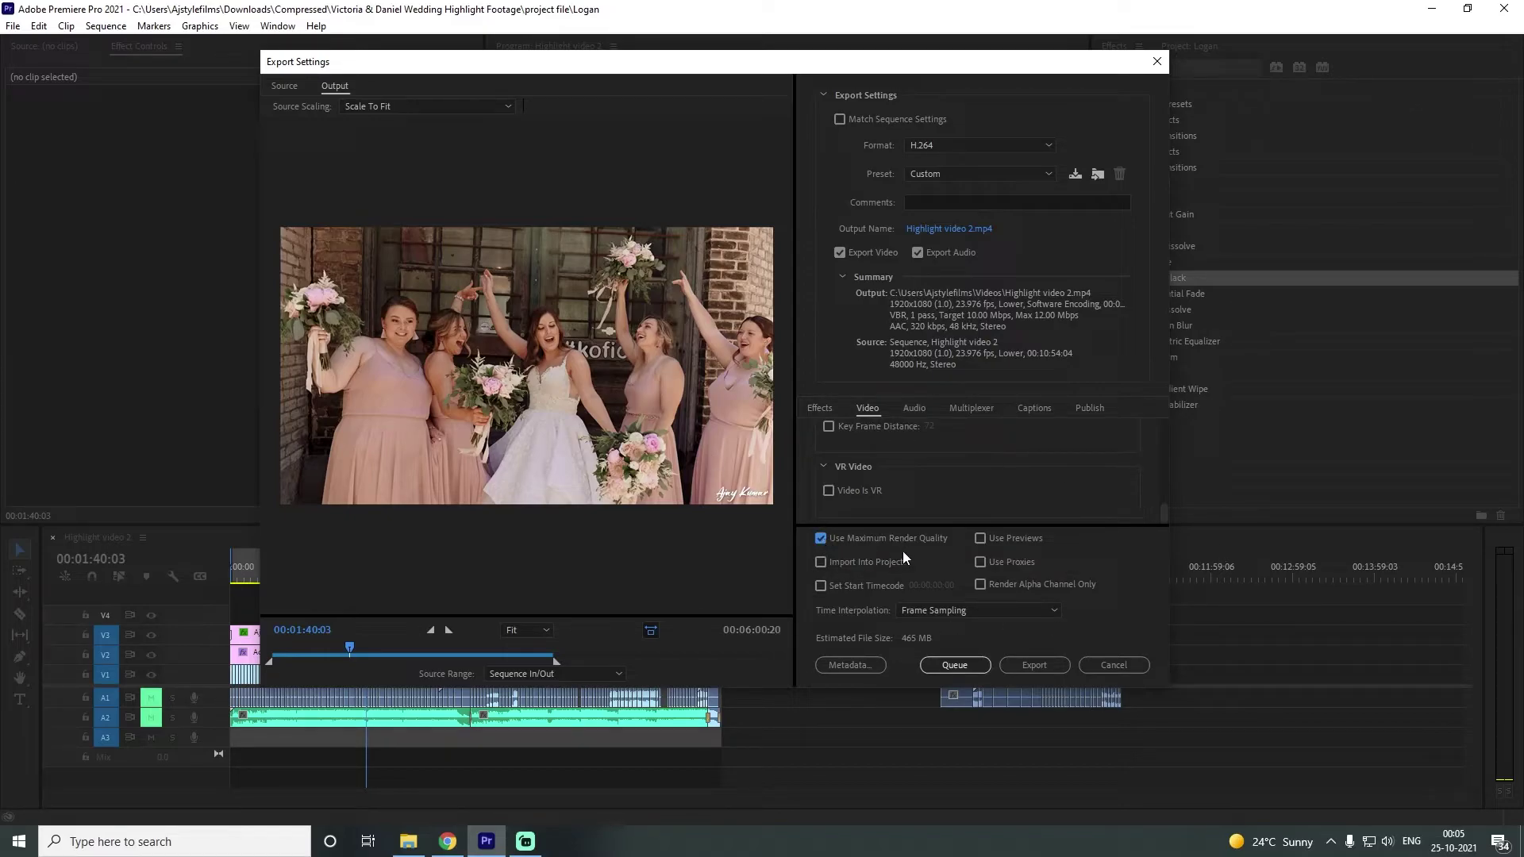
{"action": "left_click", "coordinate": [980, 539]}
Step: Export Highlight video 2, confirming replacement of the earlier file in Videos
{"action": "left_click", "coordinate": [1052, 668]}
{"action": "key", "text": "Return"}
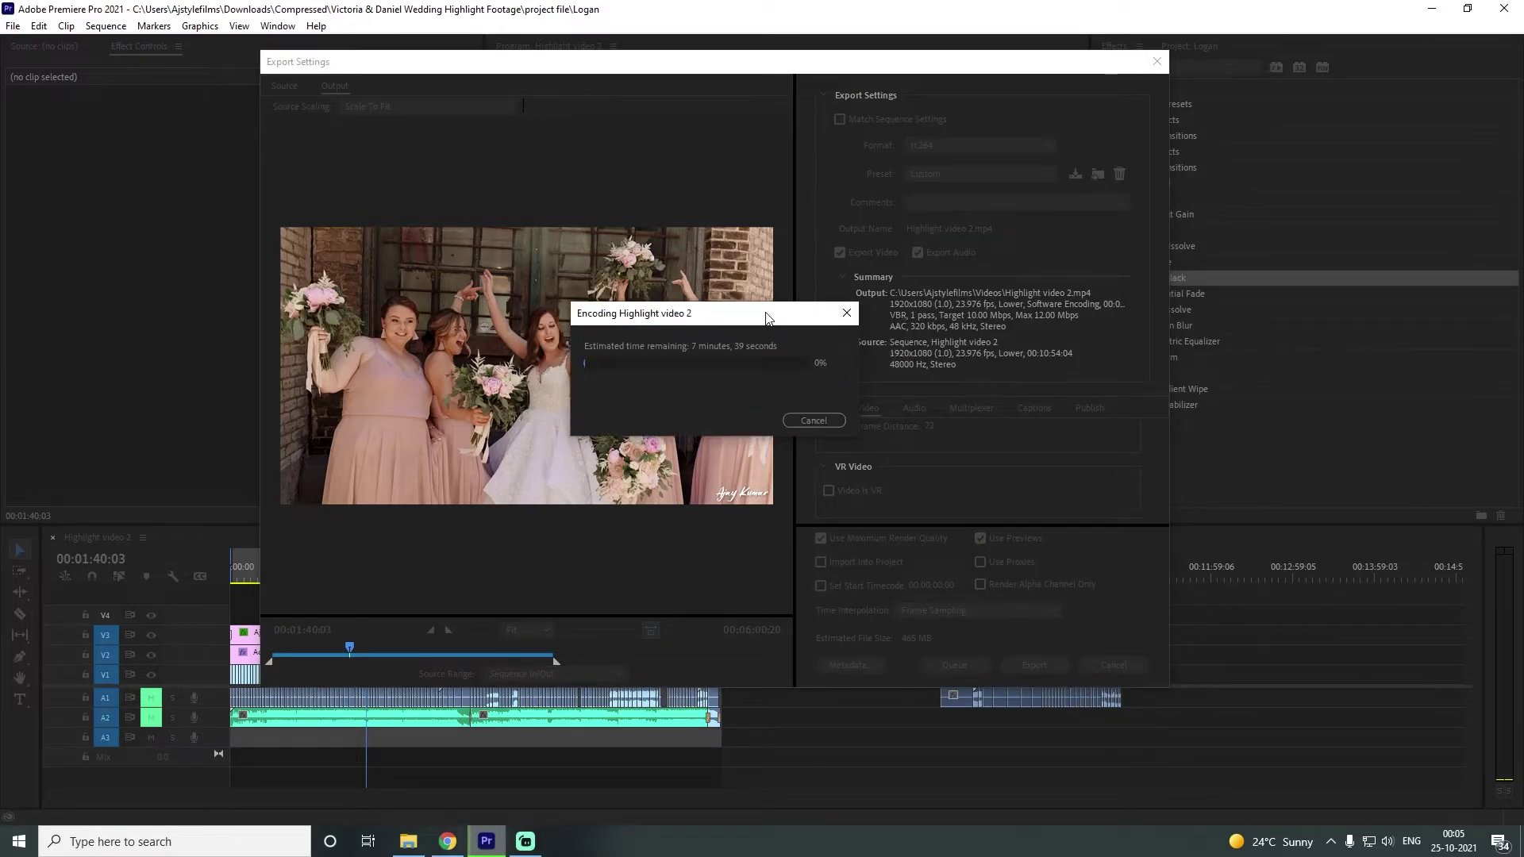